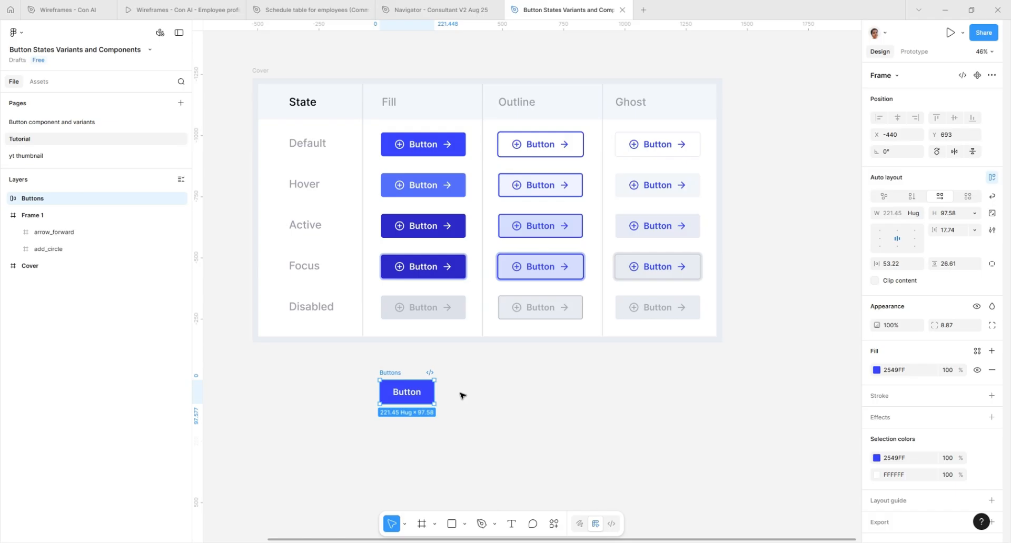
Step: Convert the blue Buttons frame below the state table into a component
key("ctrl+alt+k")
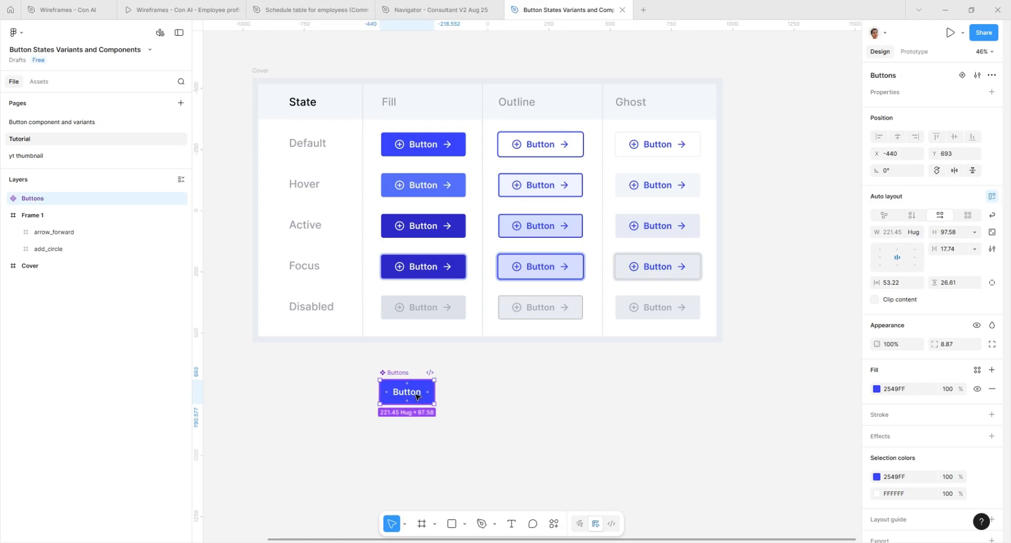
scroll(395, 387, "up", 3)
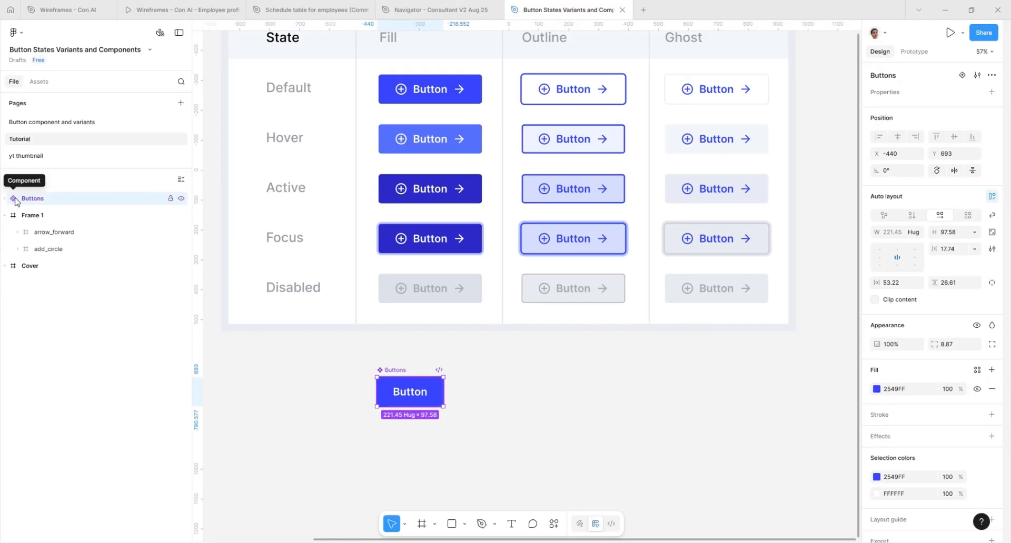
scroll(412, 397, "up", 2)
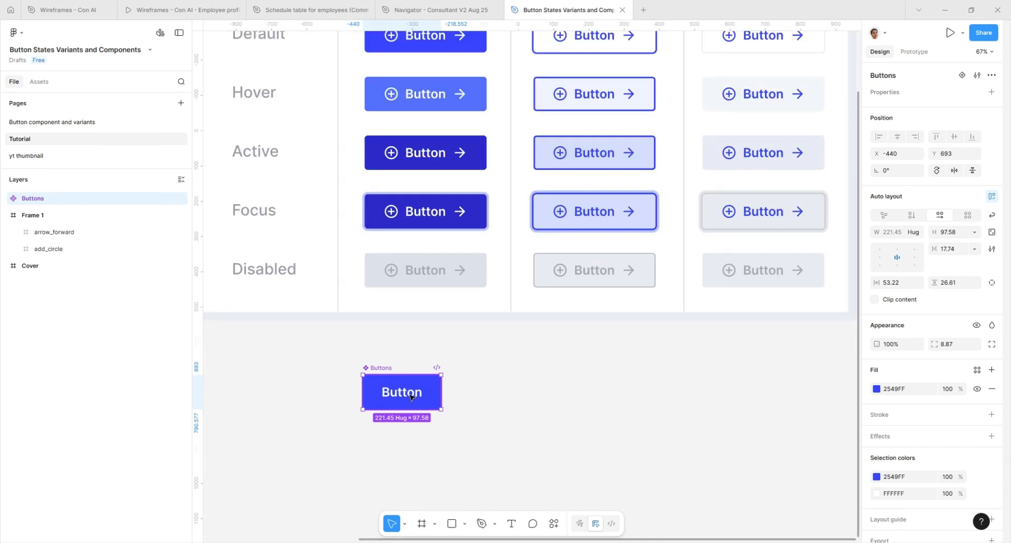
Step: Duplicate the Buttons component into an evenly spaced row of five instances beside it
left_click_drag(412, 397, 500, 399)
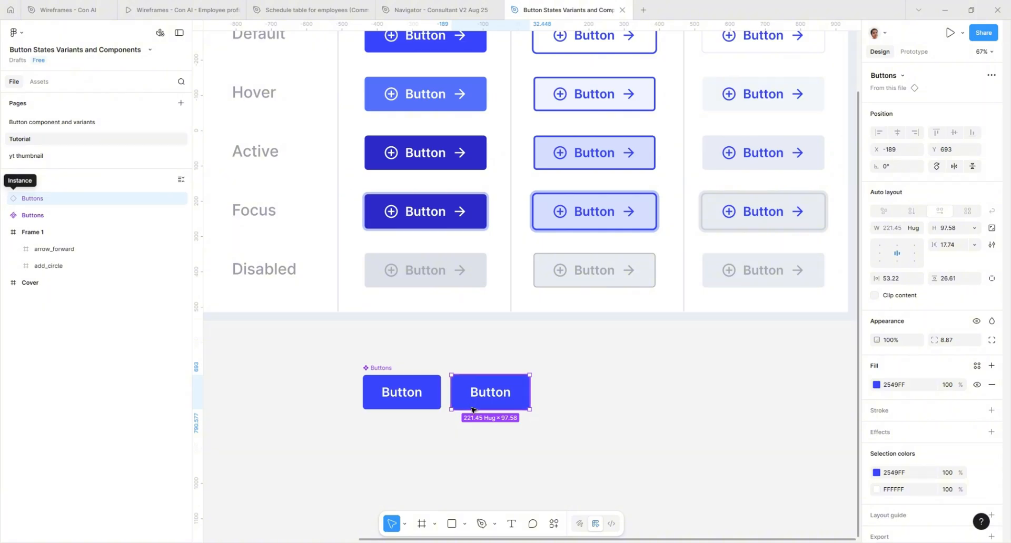
key("ctrl+d")
key("ctrl+d")
key("ctrl+d")
key("ctrl+d")
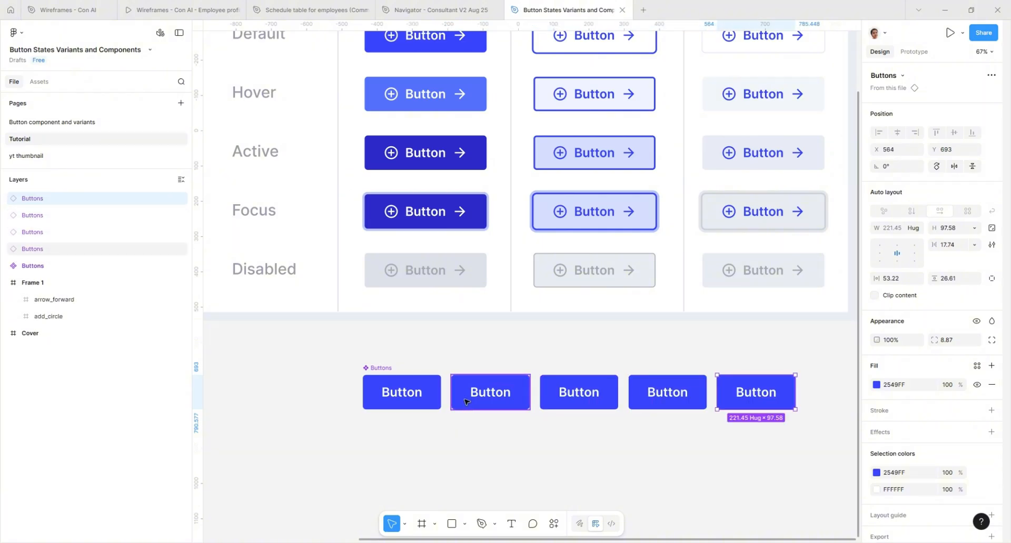
scroll(527, 400, "right", 2)
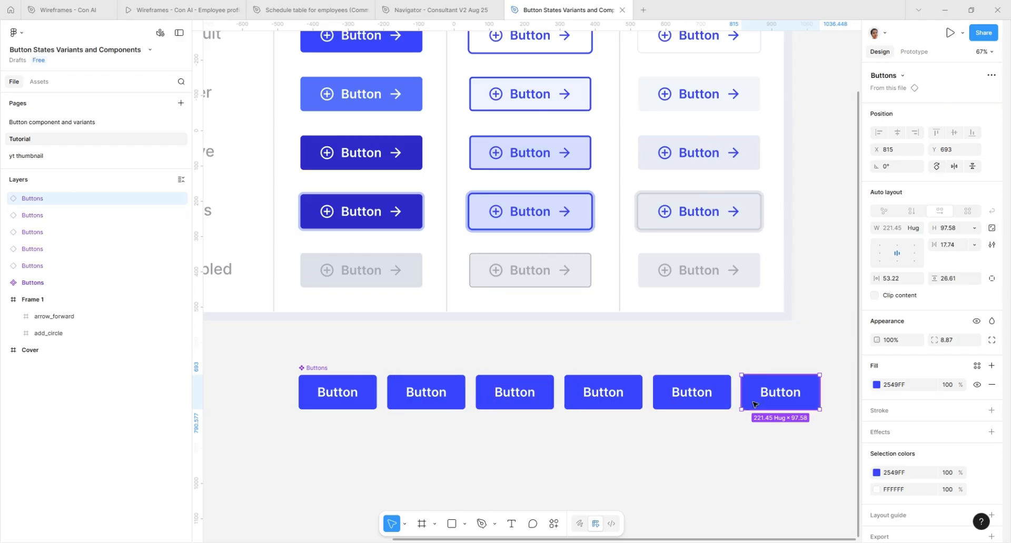
Step: Change the main Buttons component's fill to red FF2529
left_click(311, 390)
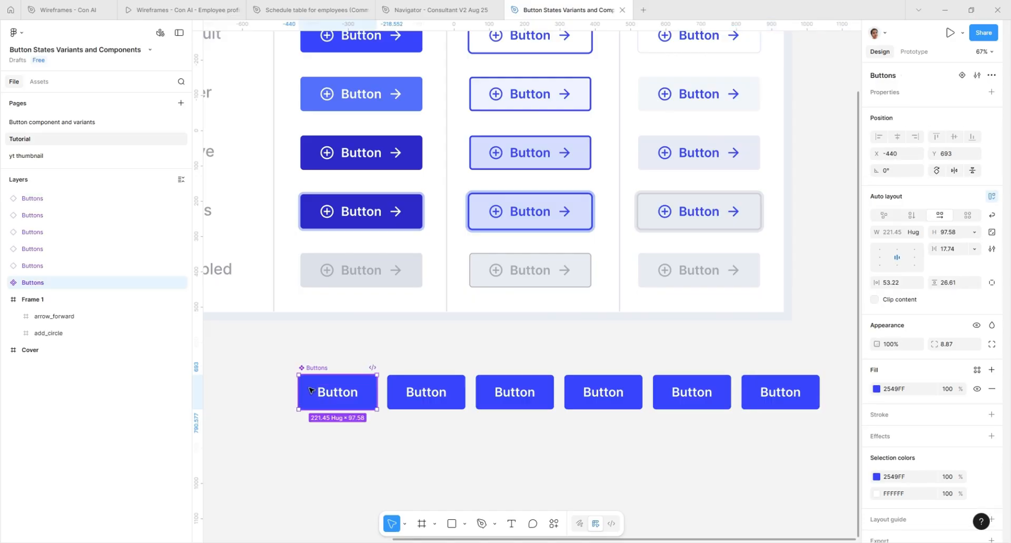
left_click(877, 389)
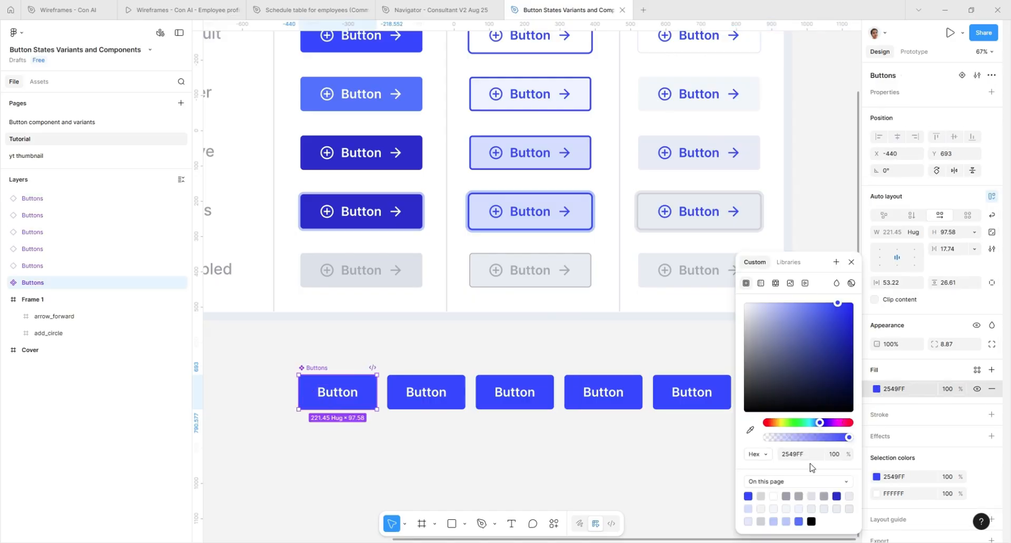
left_click(850, 423)
left_click(566, 488)
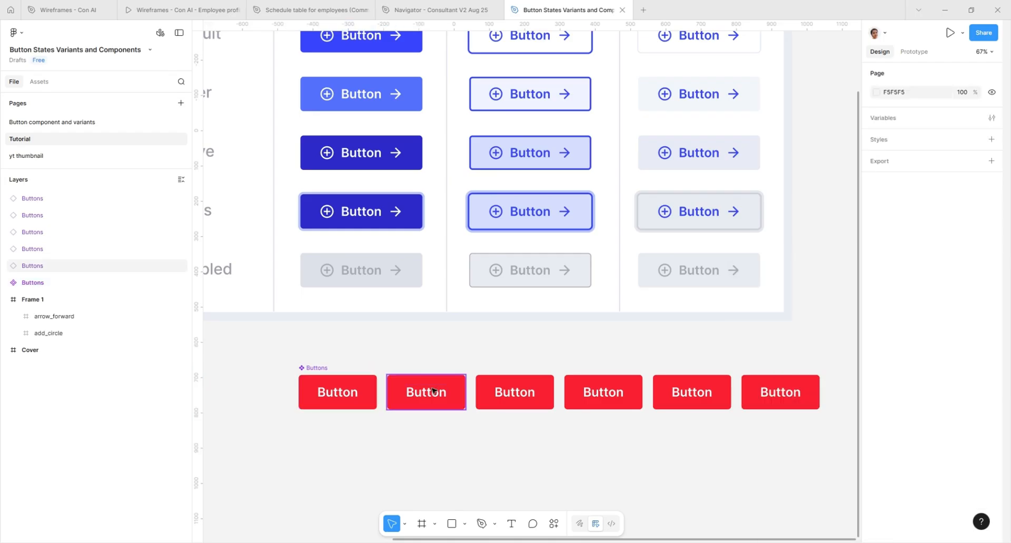
Step: Examine each instance in the row to check whether it follows the main component's fill
left_click(437, 394)
left_click(518, 395)
left_click(604, 394)
left_click(688, 394)
left_click(785, 401)
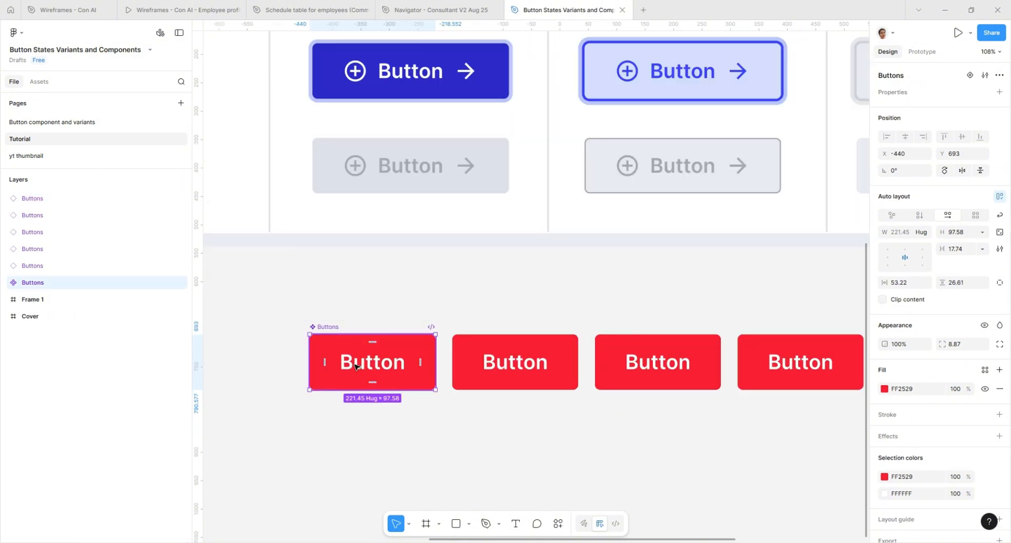
Step: Restore the main Buttons component's fill to blue 2549FF
left_click(884, 389)
left_click(768, 497)
left_click(711, 498)
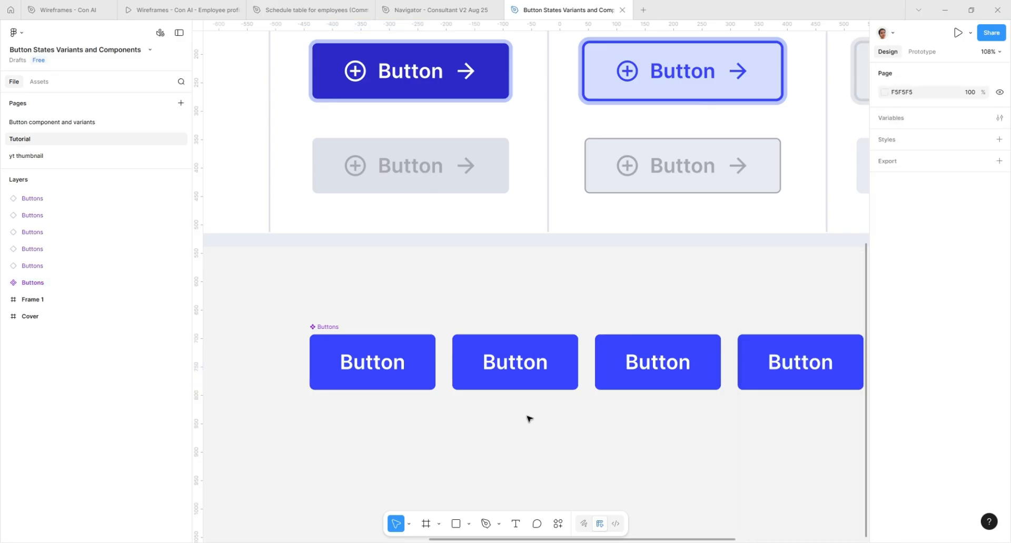
Step: Add a variant to the Buttons component and name it Hover
scroll(542, 363, "down", 2)
scroll(466, 357, "up", 5)
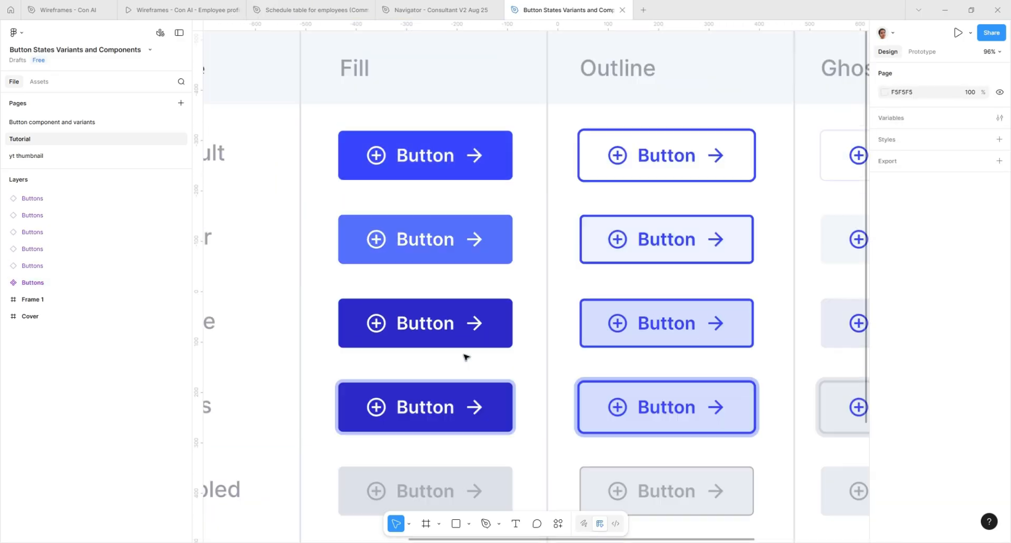
scroll(492, 221, "down", 4)
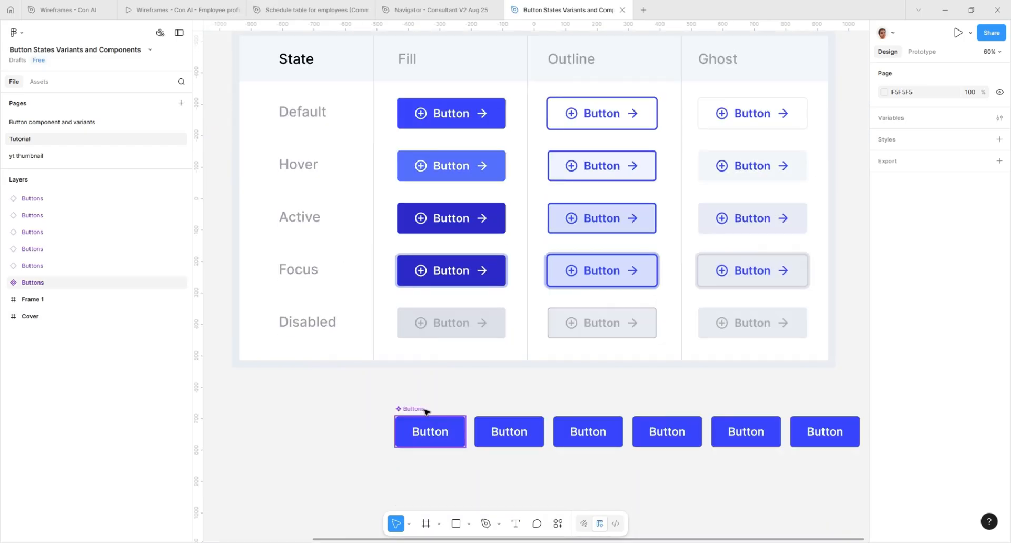
scroll(417, 460, "up", 4)
left_click(406, 393)
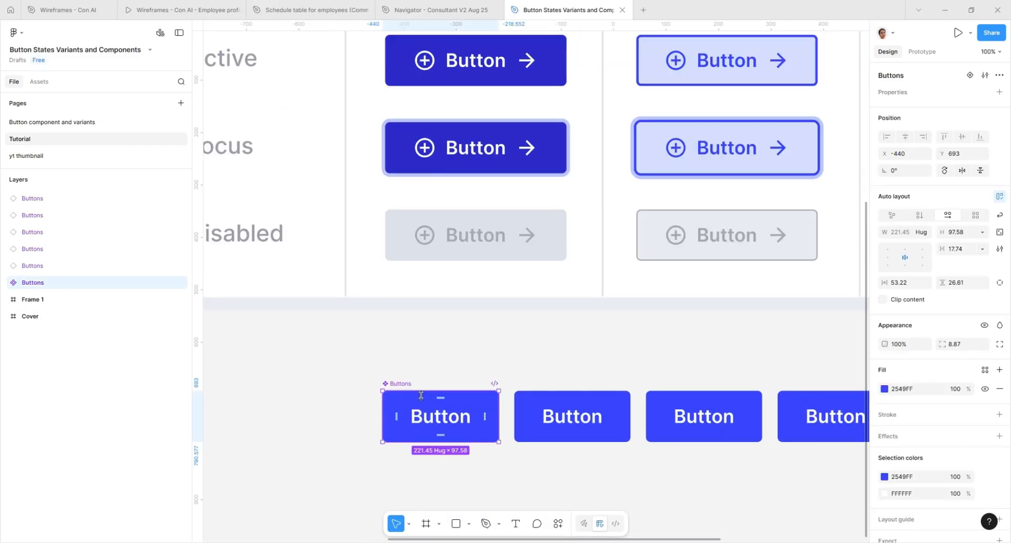
left_click(970, 77)
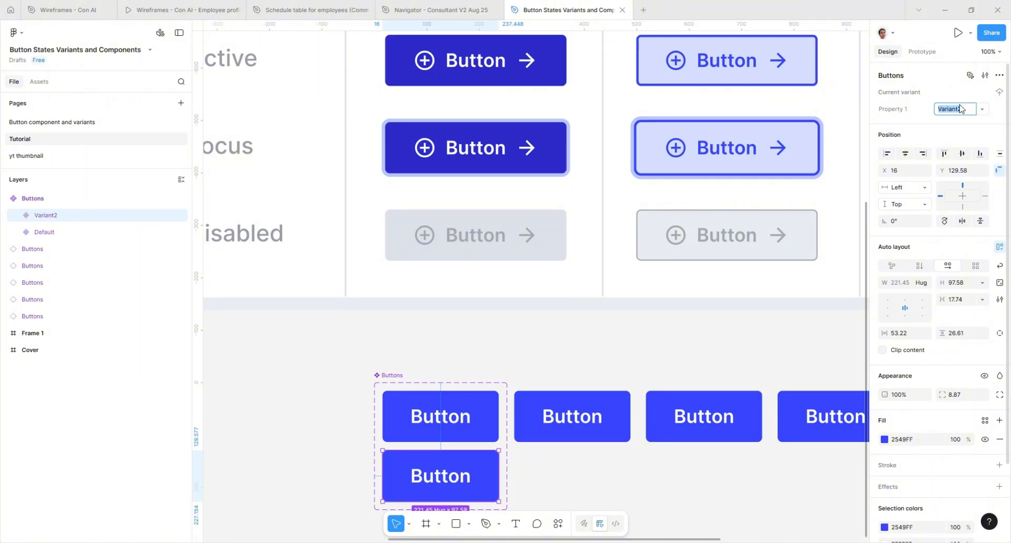
type("Hover")
key("Return")
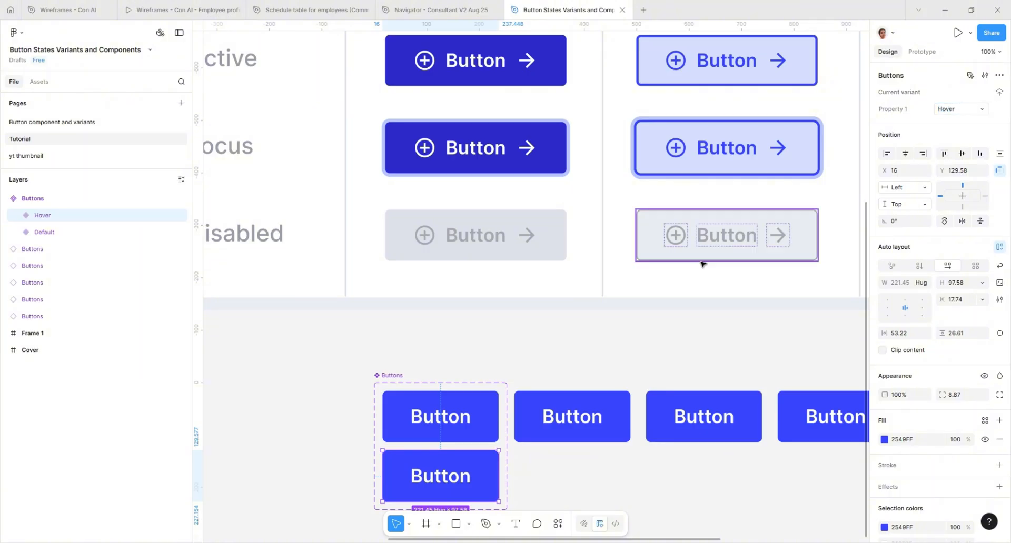
Step: Set the Hover variant's fill to the lighter blue 4972FE from the page colors
left_click(885, 440)
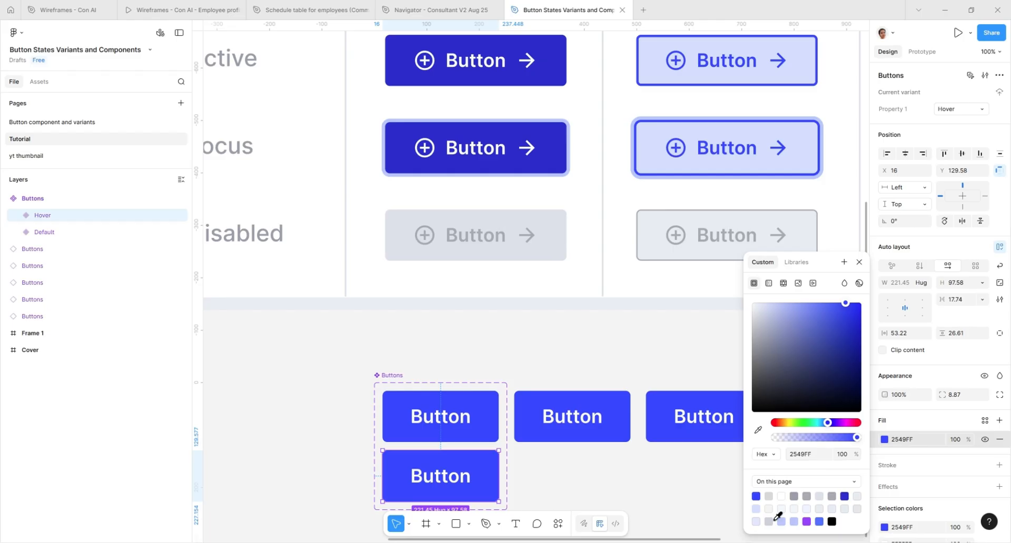
left_click(794, 522)
scroll(578, 428, "down", 2)
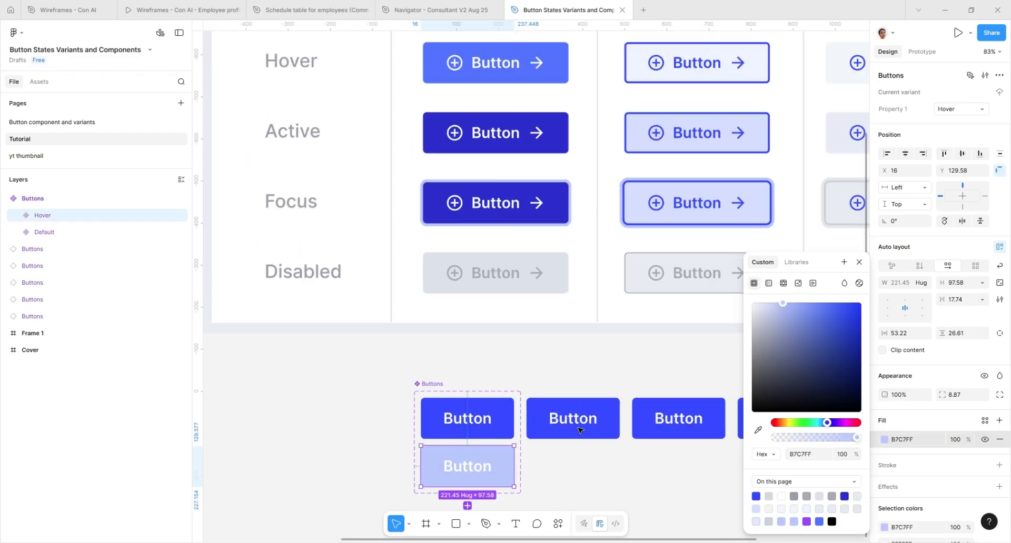
scroll(578, 429, "down", 3)
scroll(582, 421, "up", 4)
left_click(819, 522)
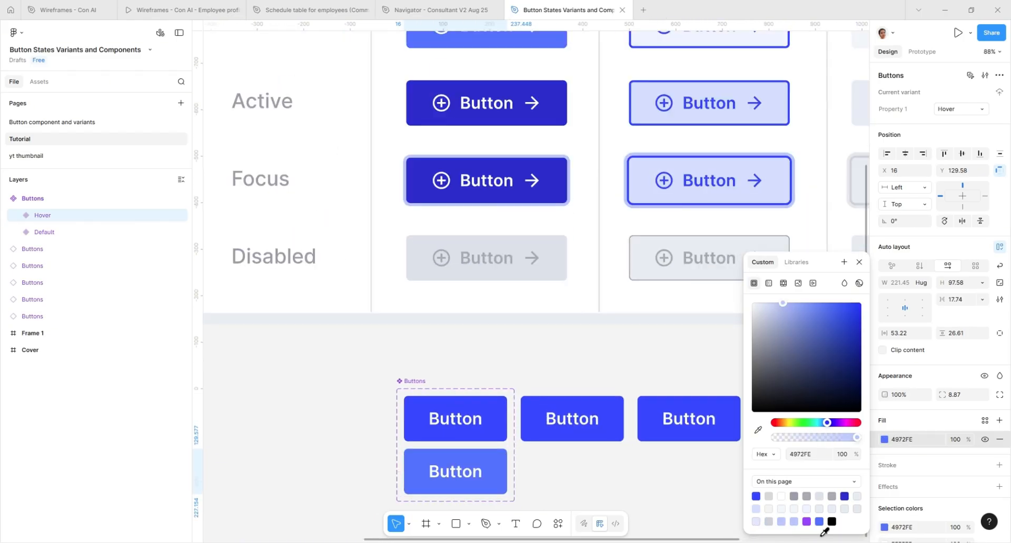
left_click(595, 499)
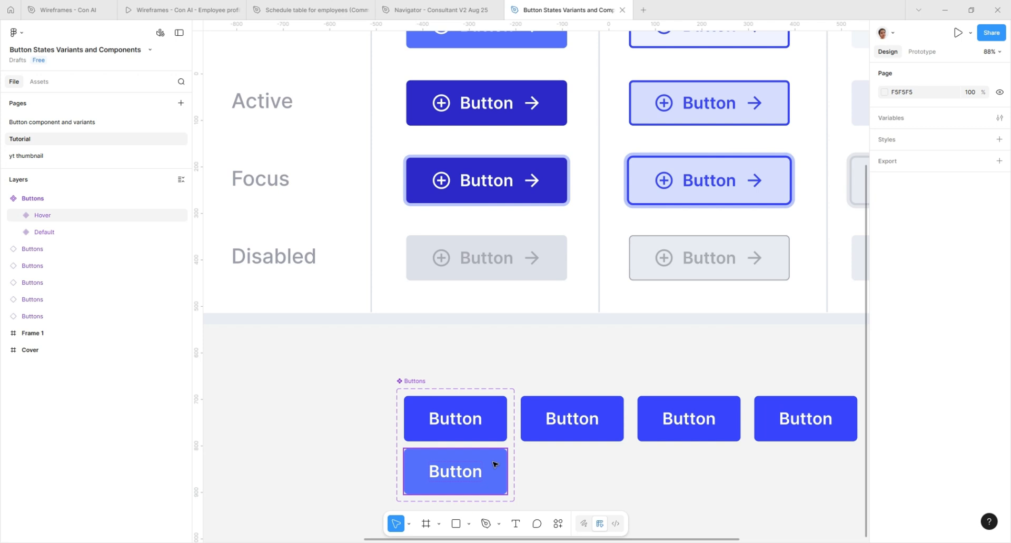
Step: Examine the Hover variant, the Buttons component set and the variant property of the instance beside it
left_click(438, 482)
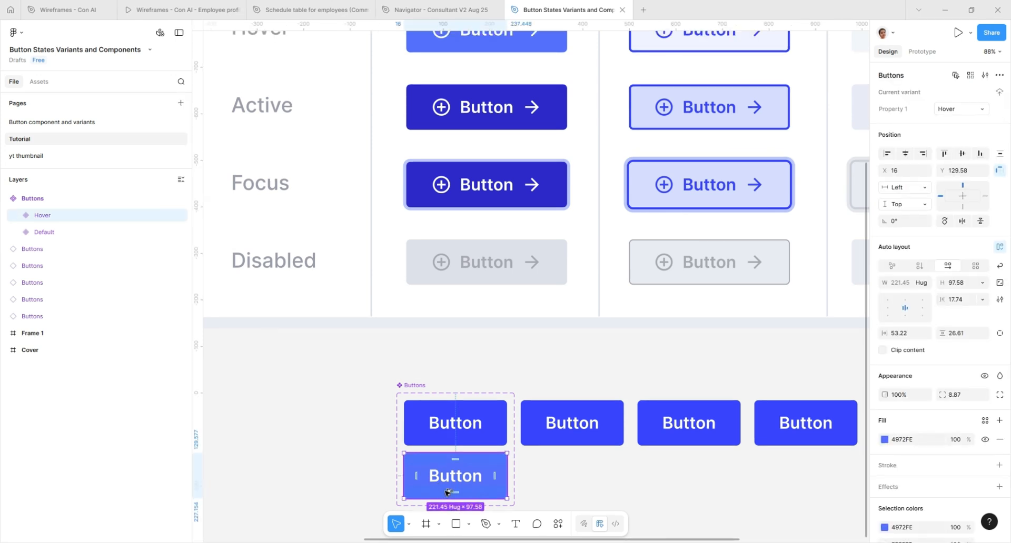
scroll(450, 474, "down", 3)
scroll(461, 429, "up", 2)
scroll(464, 383, "up", 1)
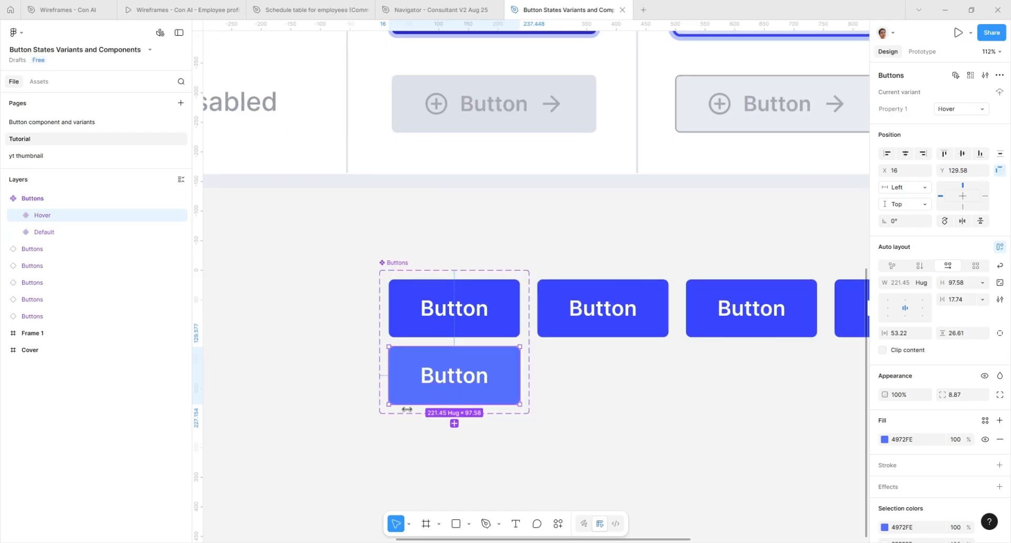
left_click(397, 264)
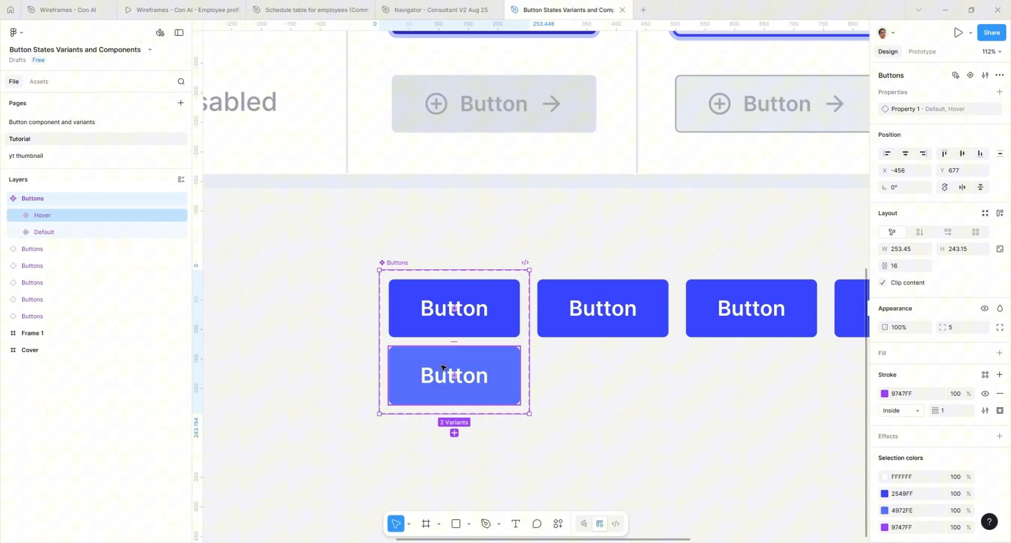
left_click(29, 217)
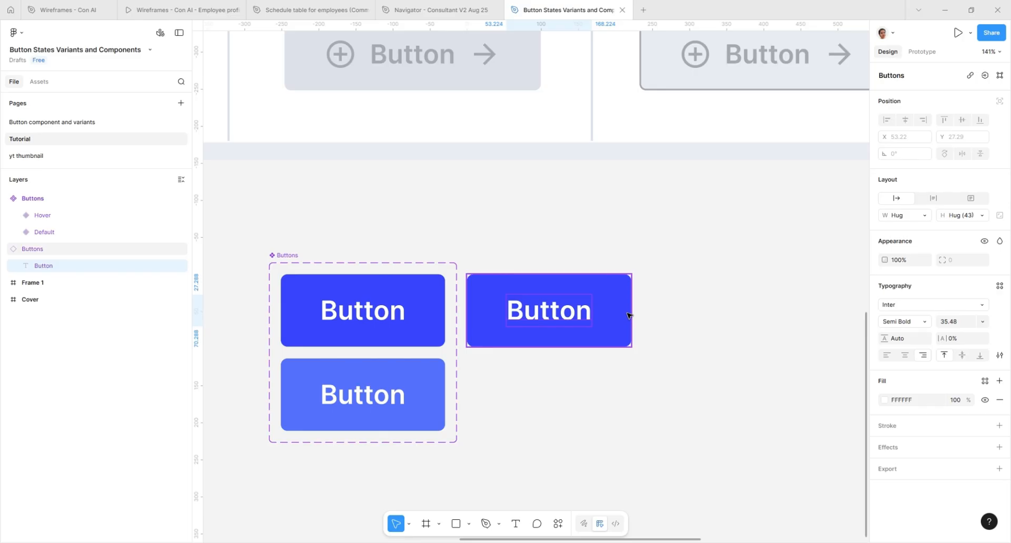
left_click(584, 332)
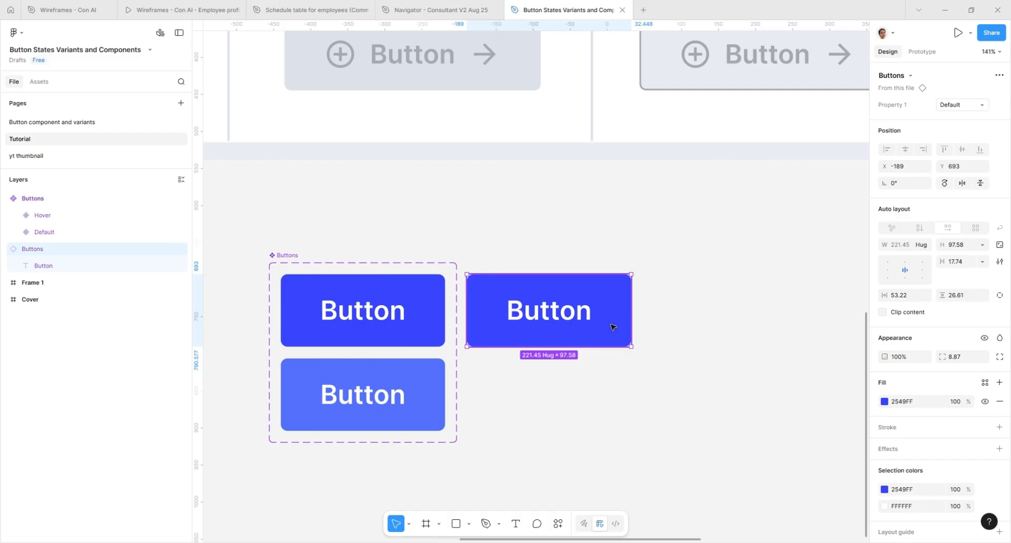
left_click(666, 305)
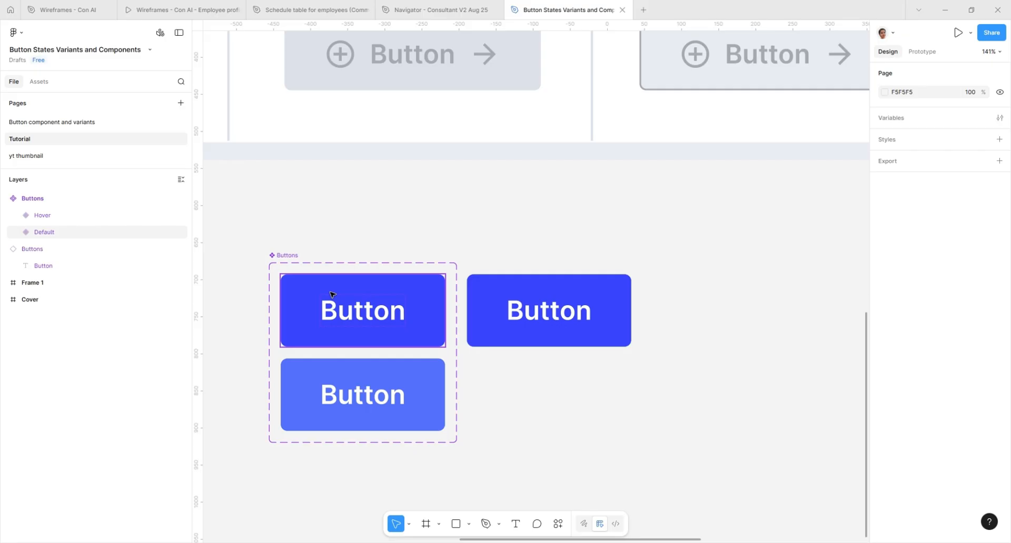
Step: Create a text property named Text with the value Label on the Buttons component set
left_click(293, 256)
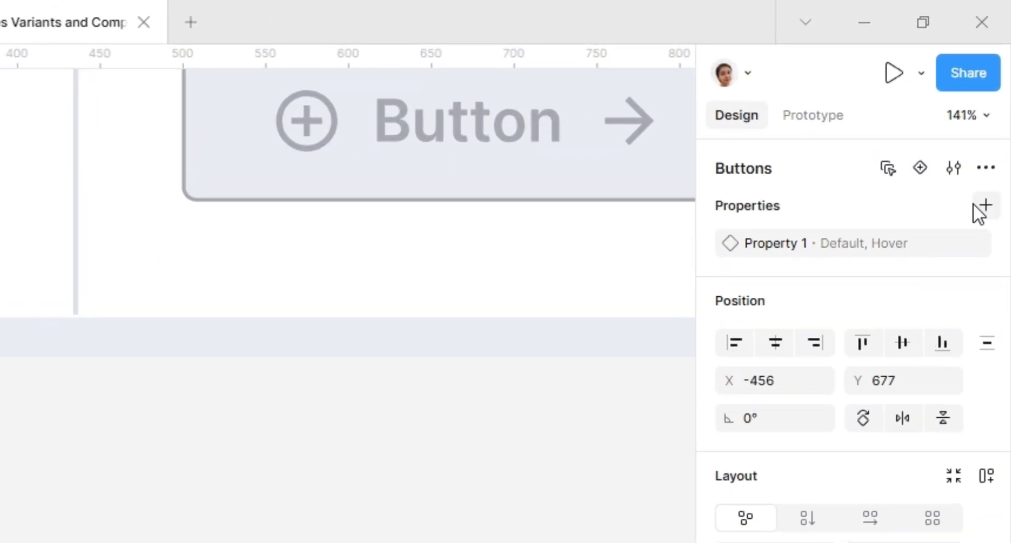
left_click(986, 206)
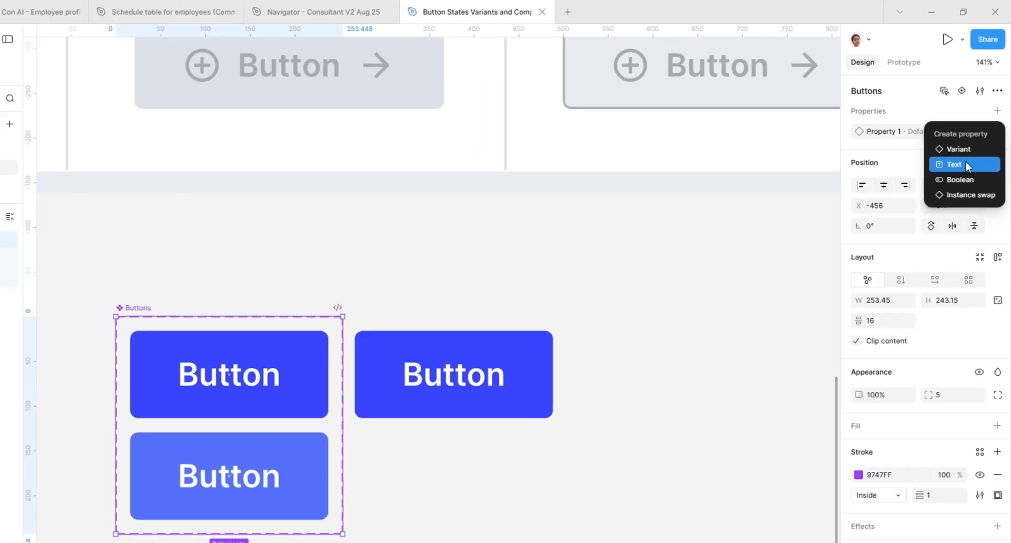
left_click(927, 292)
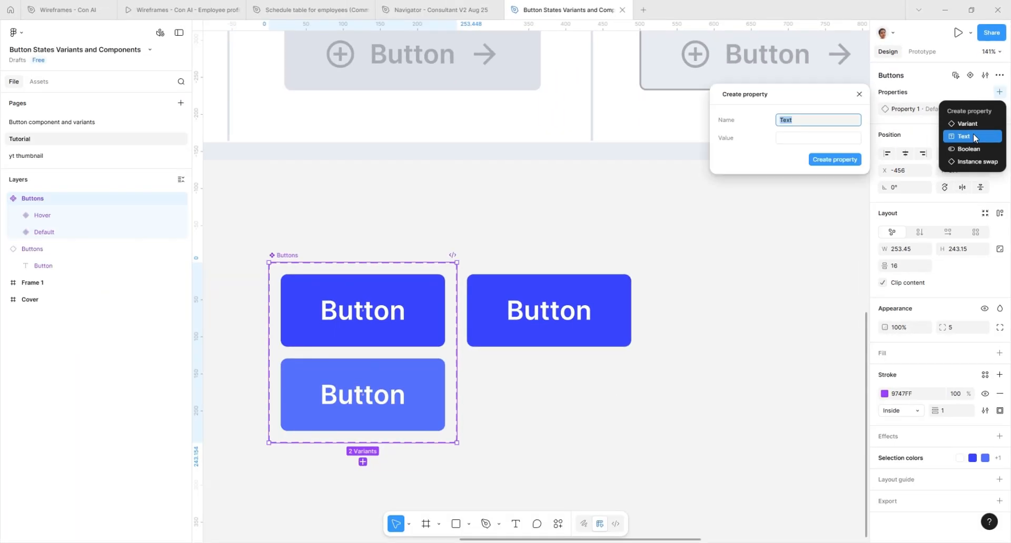
left_click(795, 137)
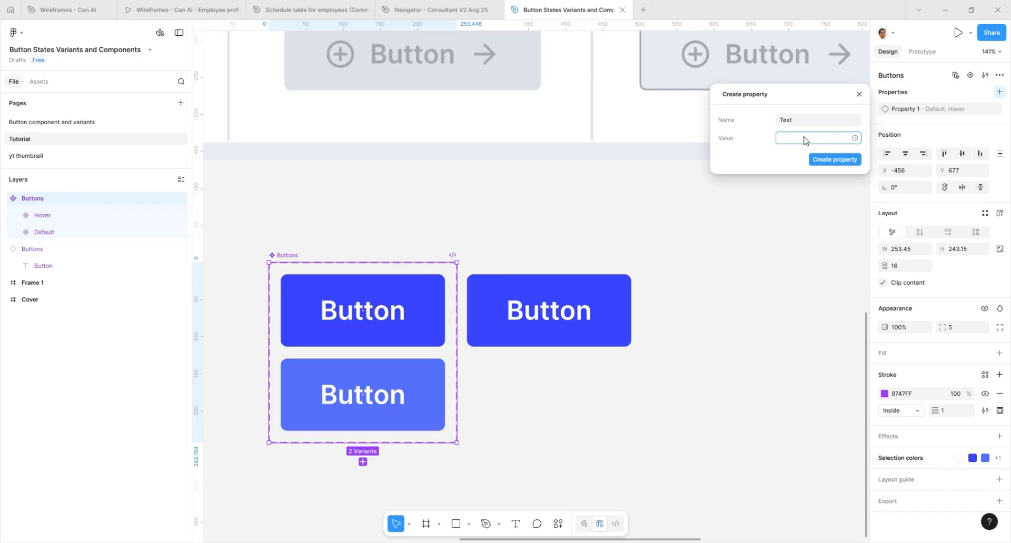
type("abel")
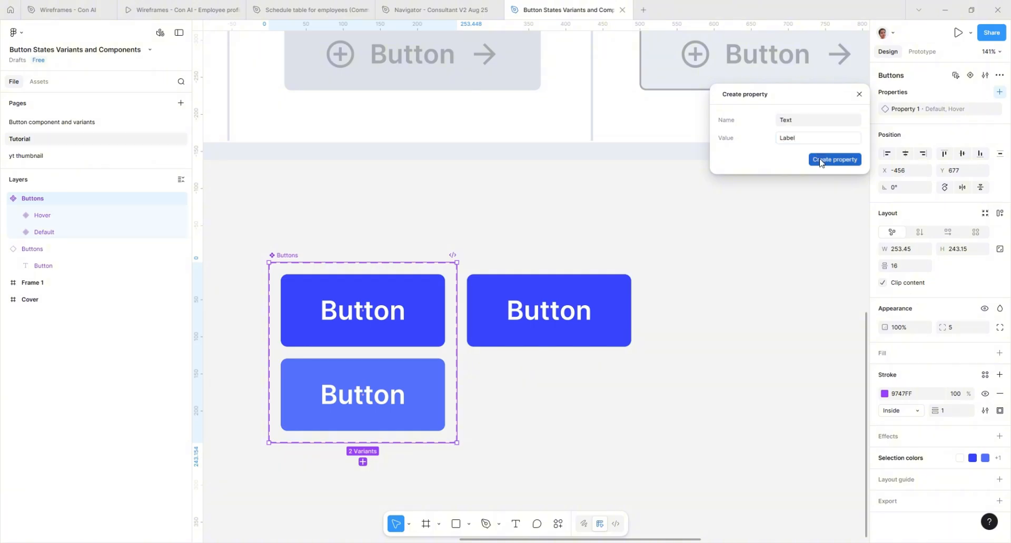
left_click(819, 158)
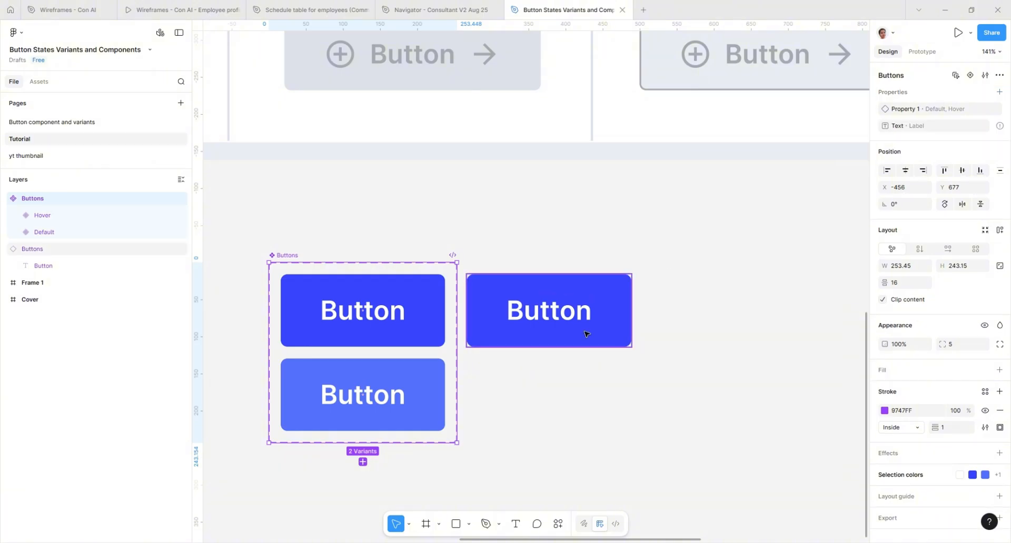
Step: Apply the Text property to the text layers of both the Default and Hover variants
left_click(313, 292)
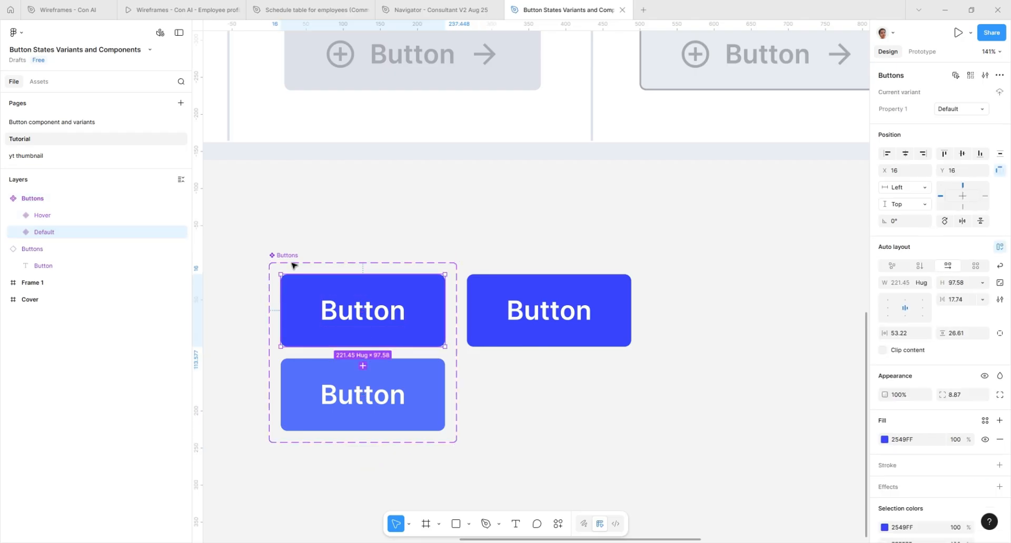
left_click(298, 268)
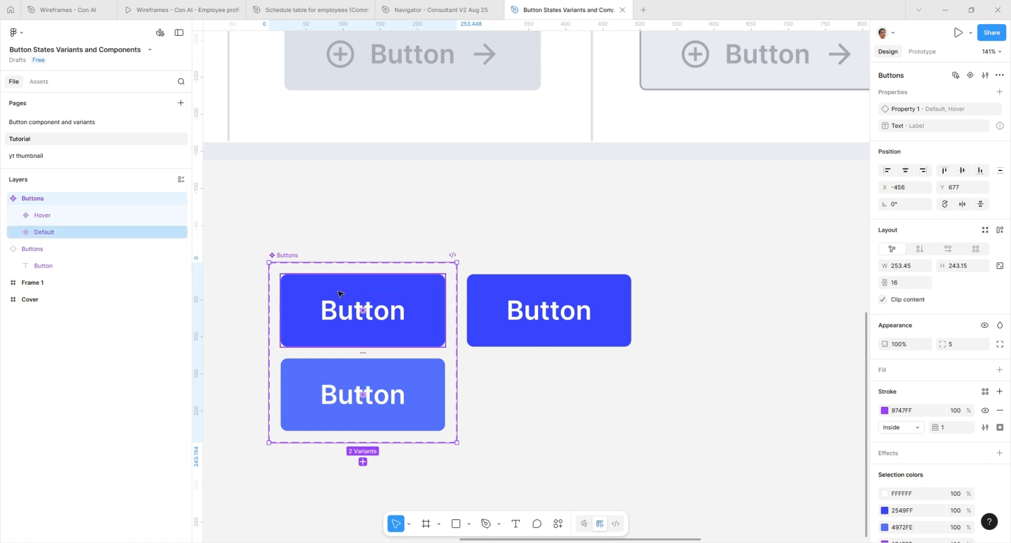
double_click(399, 323)
left_click(401, 387, "shift")
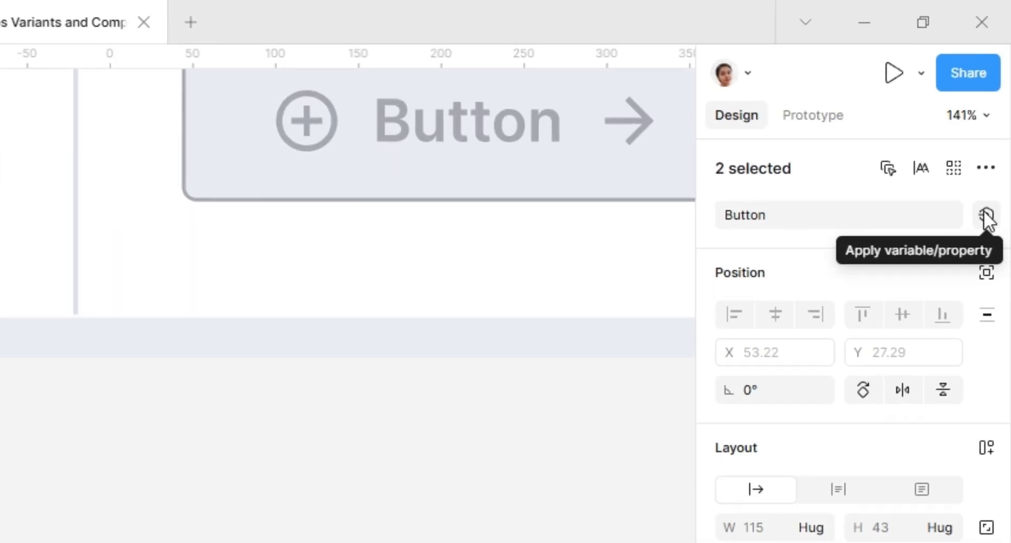
left_click(986, 216)
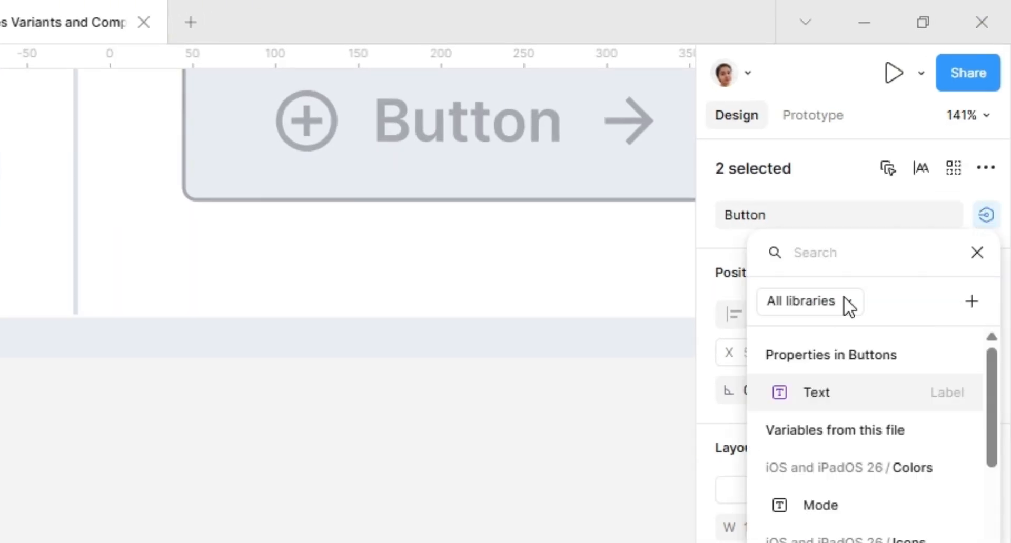
left_click(814, 390)
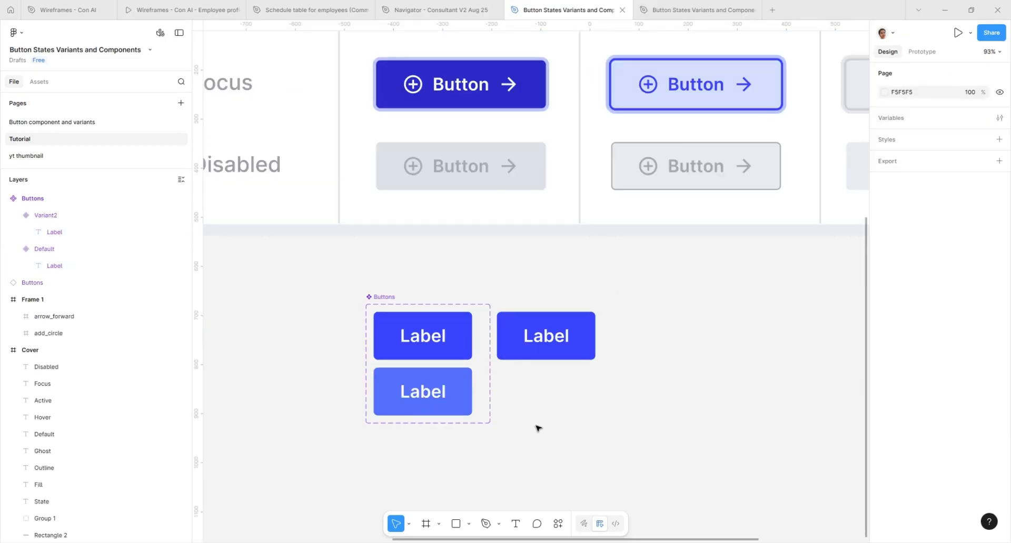
Step: Set the Text property of the button instance beside the component set to Buy Now
left_click(550, 357)
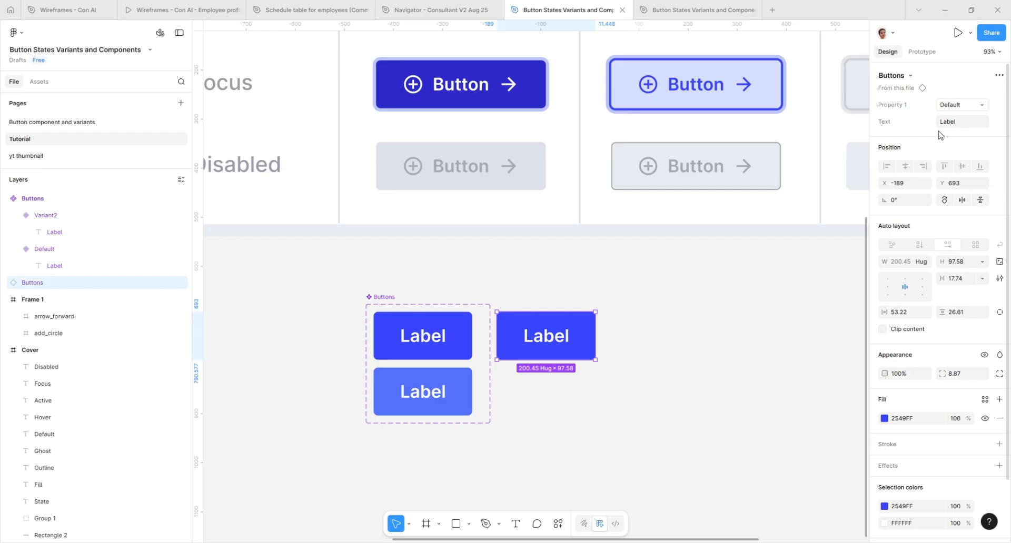
left_click(956, 124)
type("Buy Now")
key("Return")
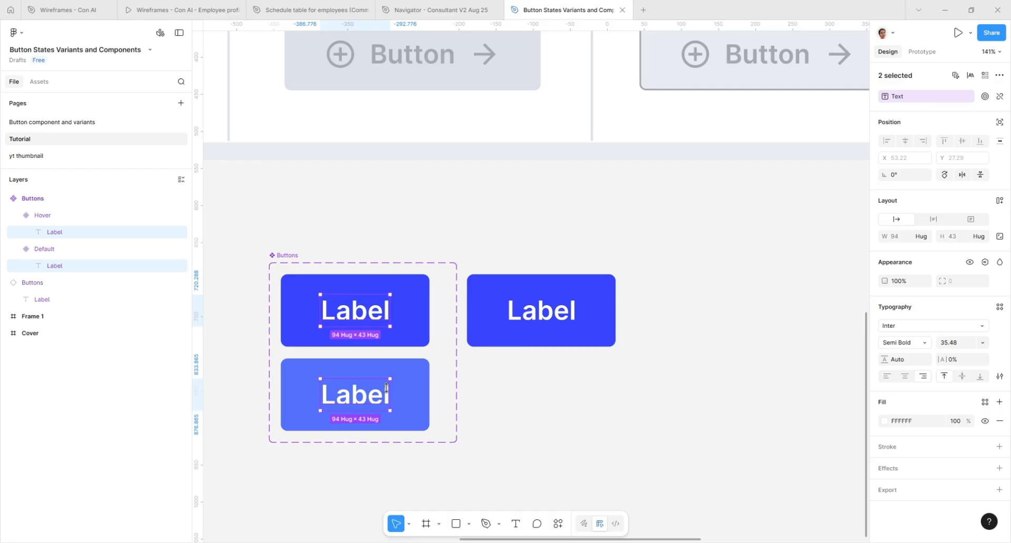
Step: Move Frame 1 with the two icons beside the button instance, at about X 159, Y 693
left_click(558, 250)
scroll(562, 313, "down", 8)
left_click_drag(422, 214, 602, 307)
scroll(610, 326, "up", 10)
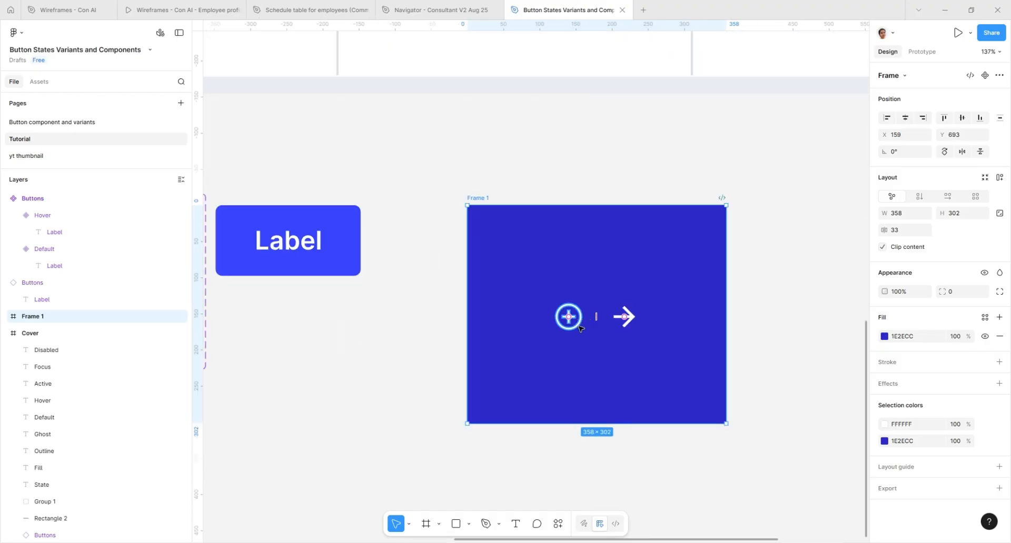
Step: Turn the add_circle and arrow_forward icons inside Frame 1 into two separate components
key("Return")
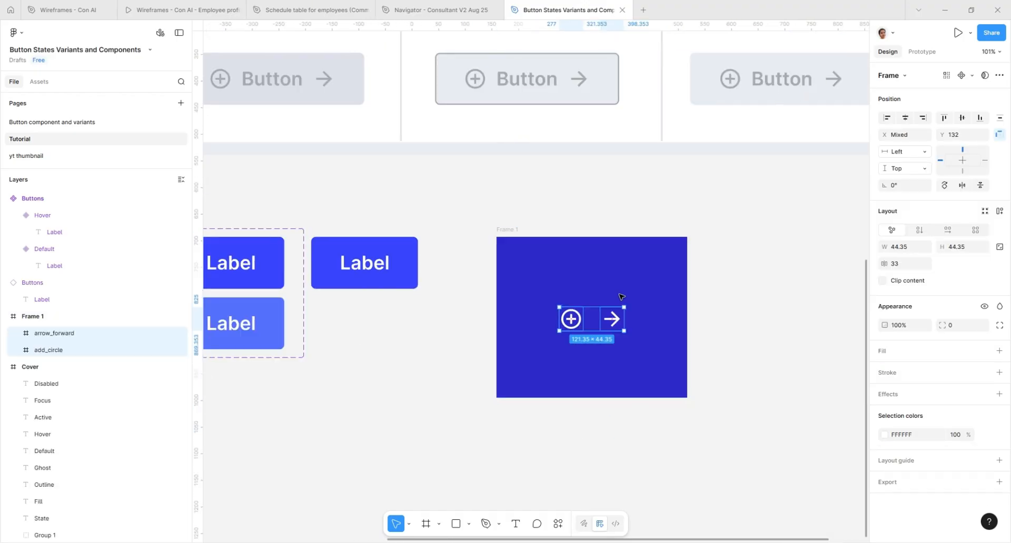
left_click(616, 296)
left_click(571, 318)
left_click(616, 320)
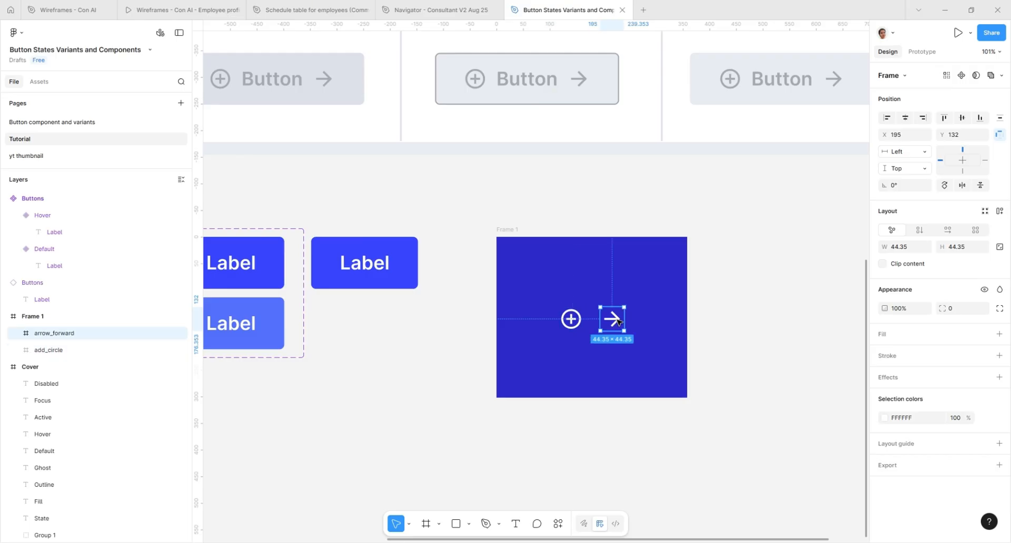
key("Tab")
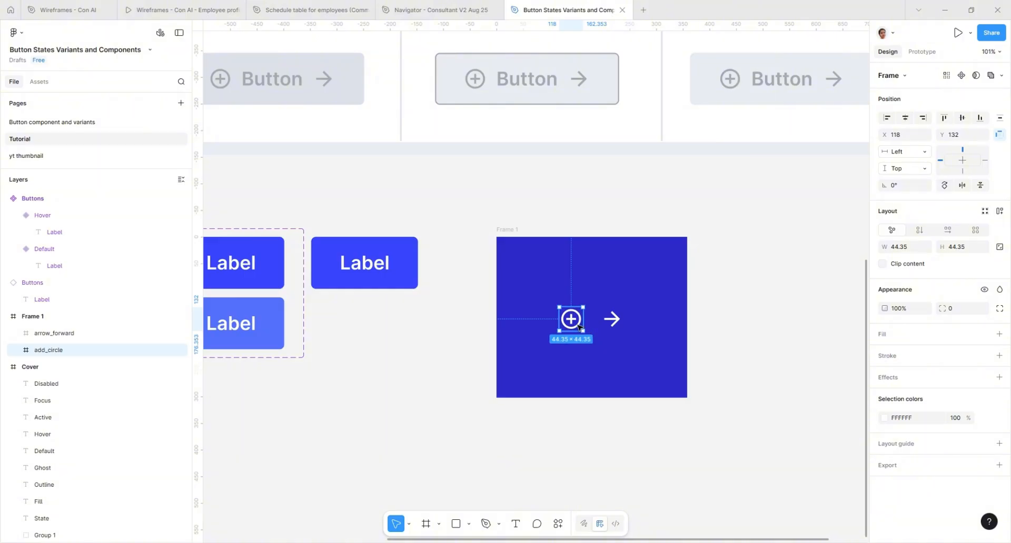
left_click(611, 321, "shift")
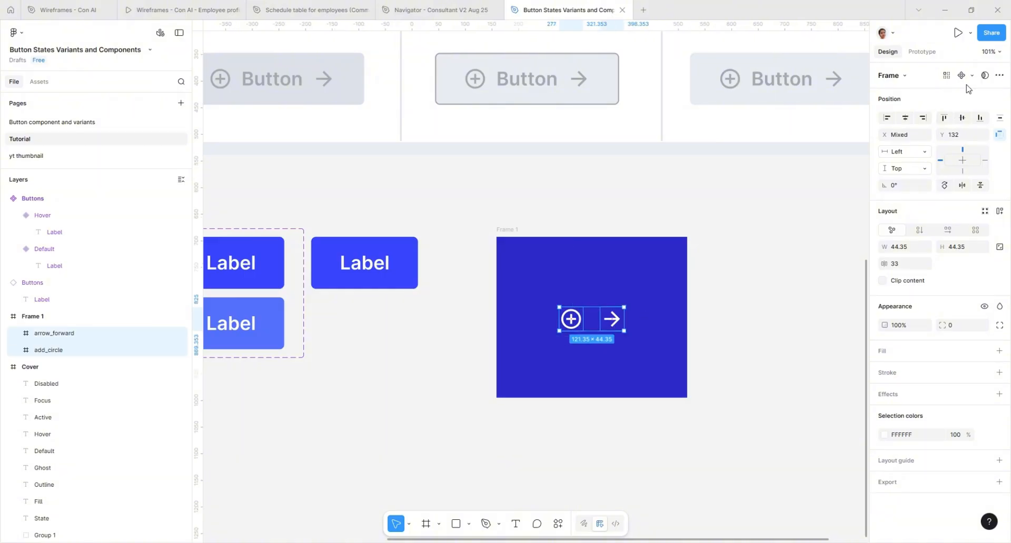
left_click(971, 75)
left_click(925, 106)
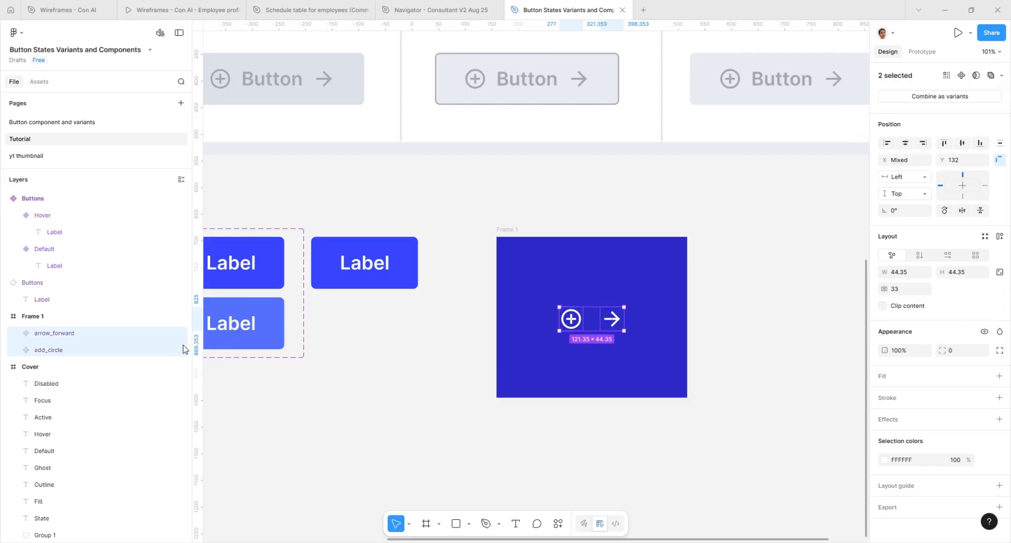
Step: Place an add_circle instance before the label in the Default variant and widen the Buttons component set to 303
scroll(539, 307, "down", 3, "ctrl")
scroll(406, 286, "up", 2, "ctrl")
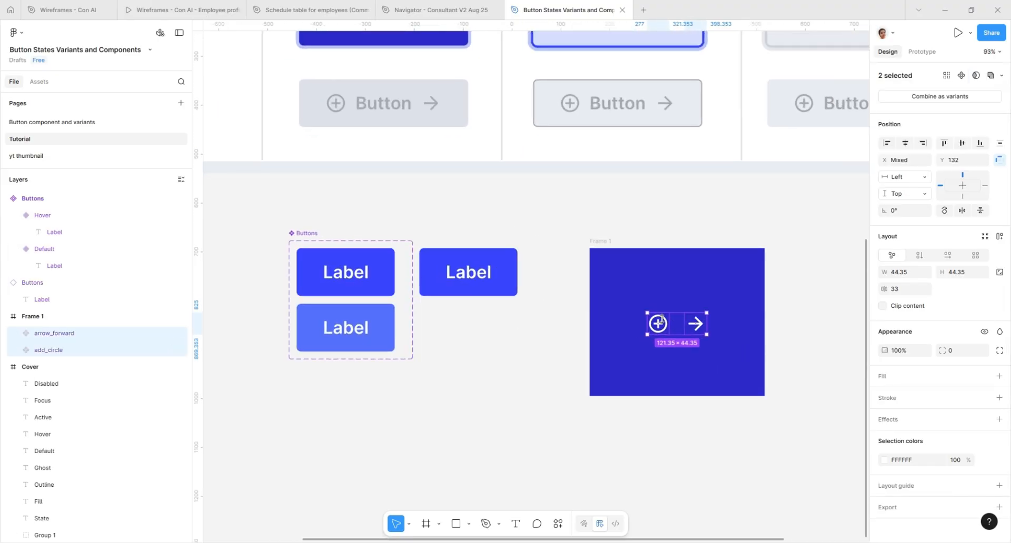
left_click(392, 289)
left_click(665, 329)
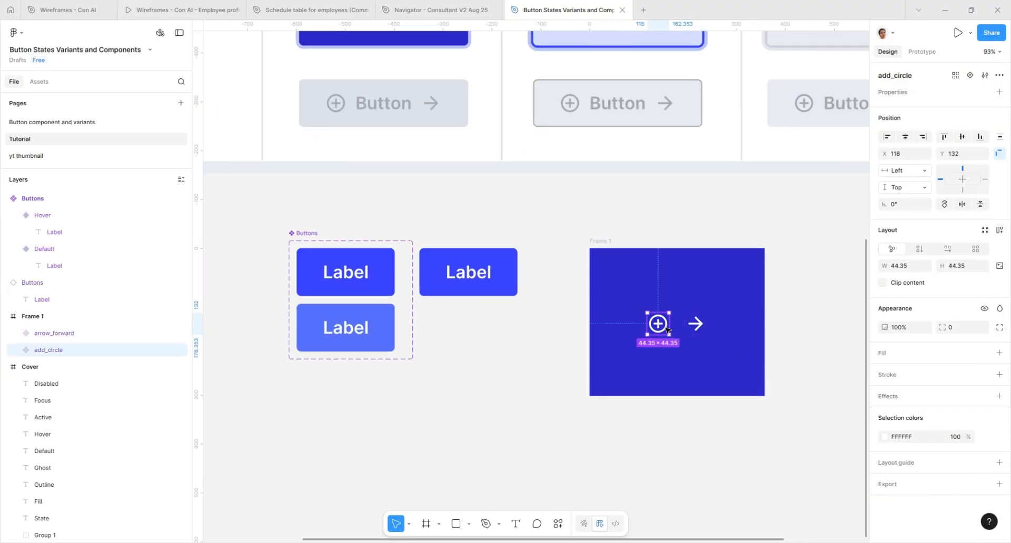
left_click_drag(668, 331, 340, 274)
left_click(513, 252)
left_click(350, 244)
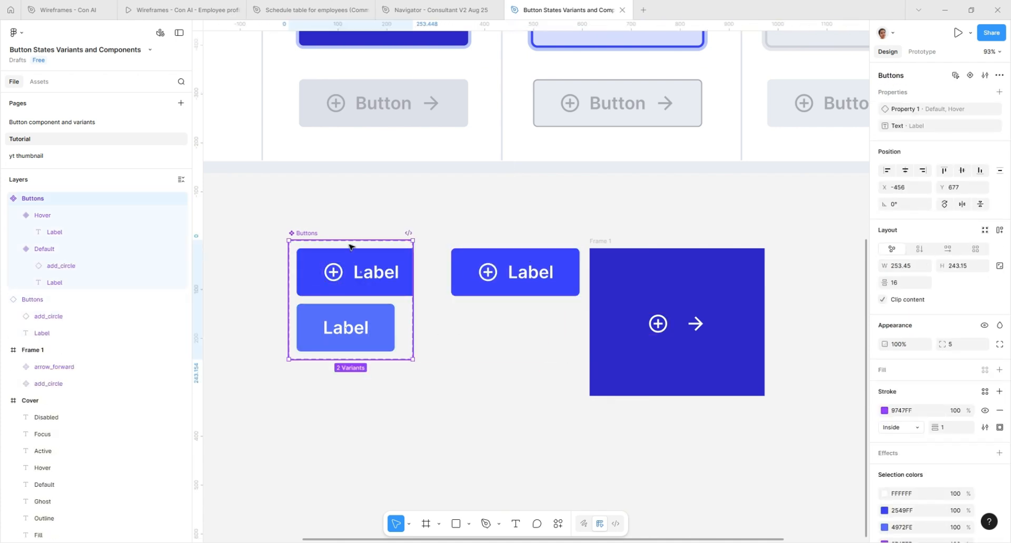
left_click_drag(412, 271, 445, 271)
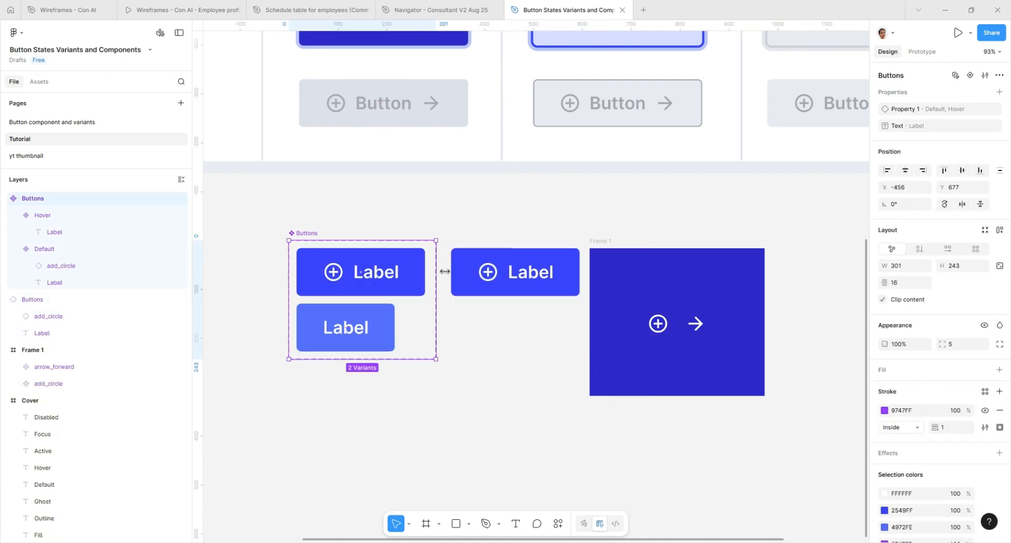
Step: Place an add_circle instance before the label in the Hover variant
left_click(663, 327)
left_click_drag(663, 327, 339, 327)
left_click(480, 362)
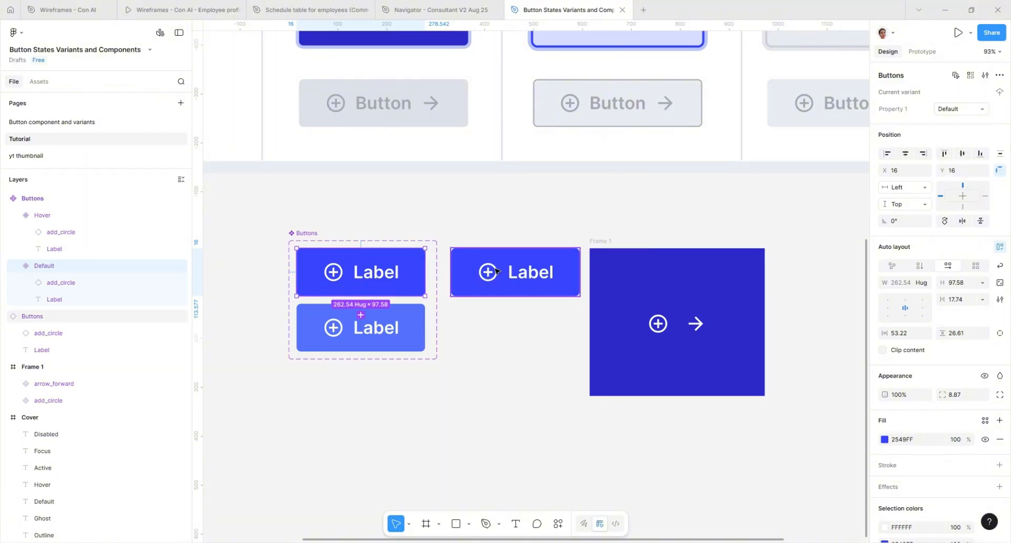
Step: Create a boolean property named Icon yes with the value True on the Buttons component set
left_click(321, 240)
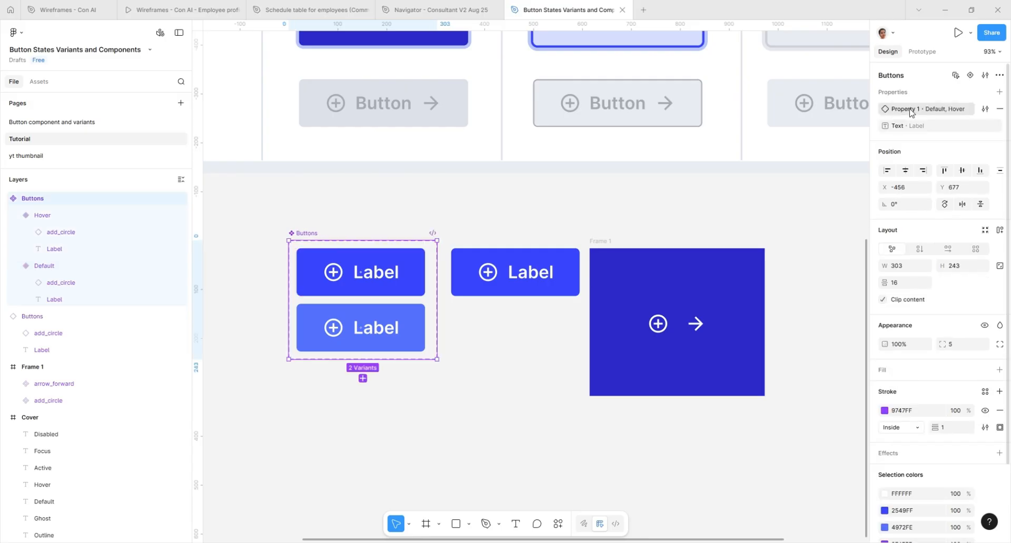
left_click(999, 92)
left_click(951, 169)
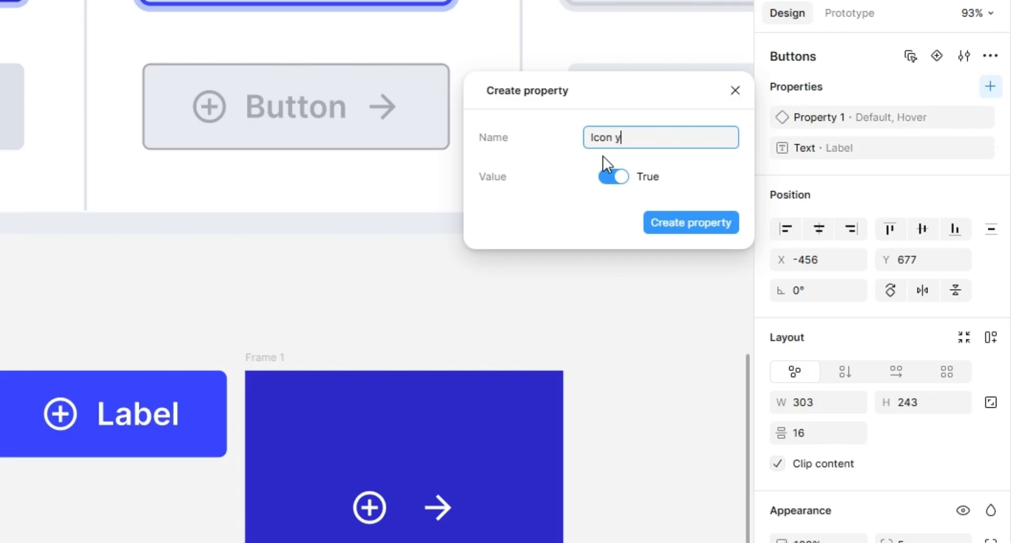
left_click(677, 223)
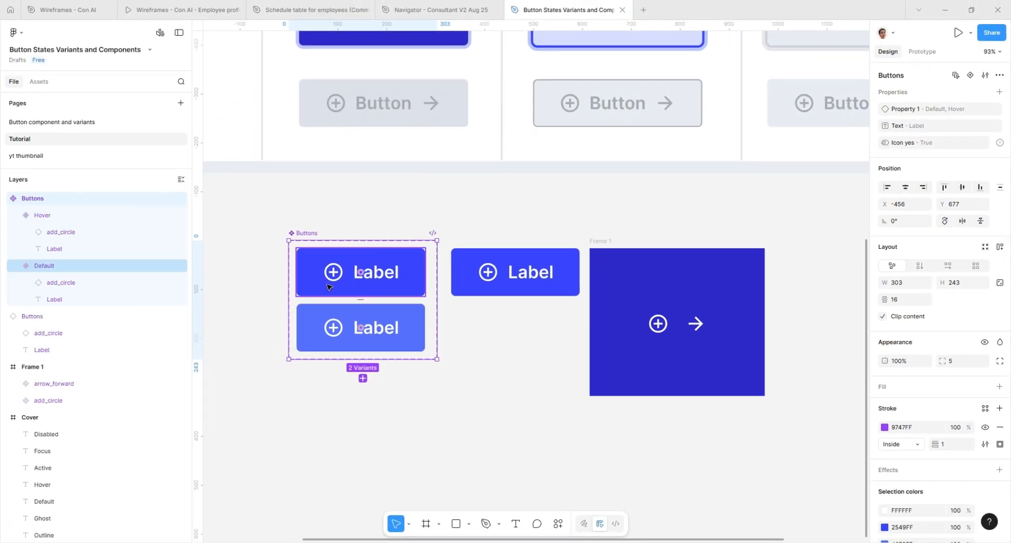
Step: Link the visibility of the add_circle icons in both variants to the Icon yes property
left_click(59, 233)
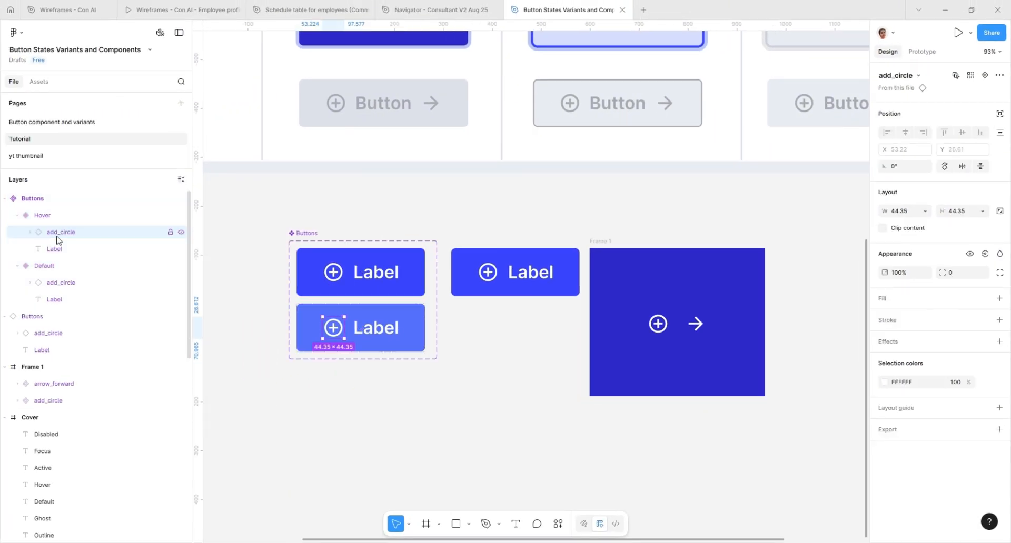
left_click(84, 283, "shift")
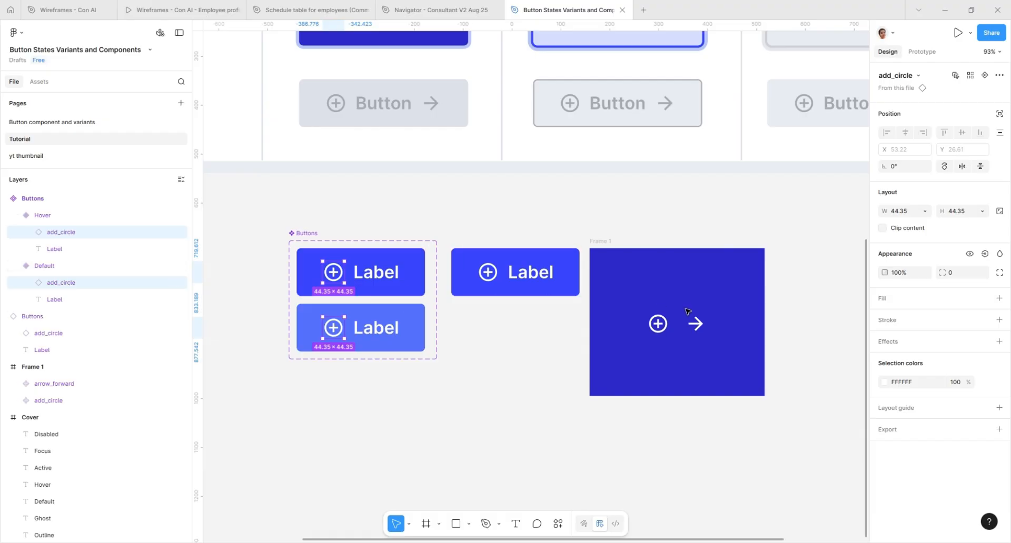
left_click(984, 255)
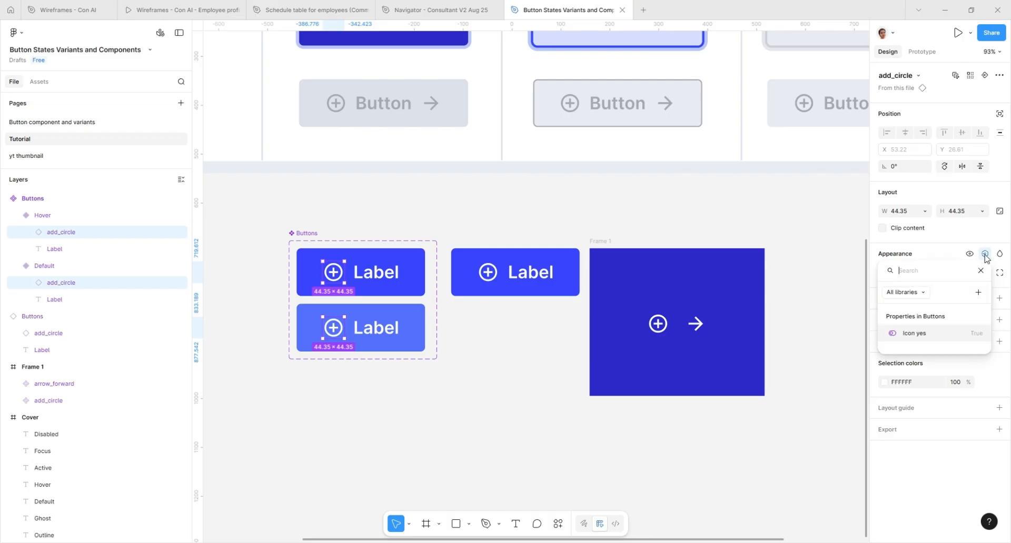
left_click(915, 333)
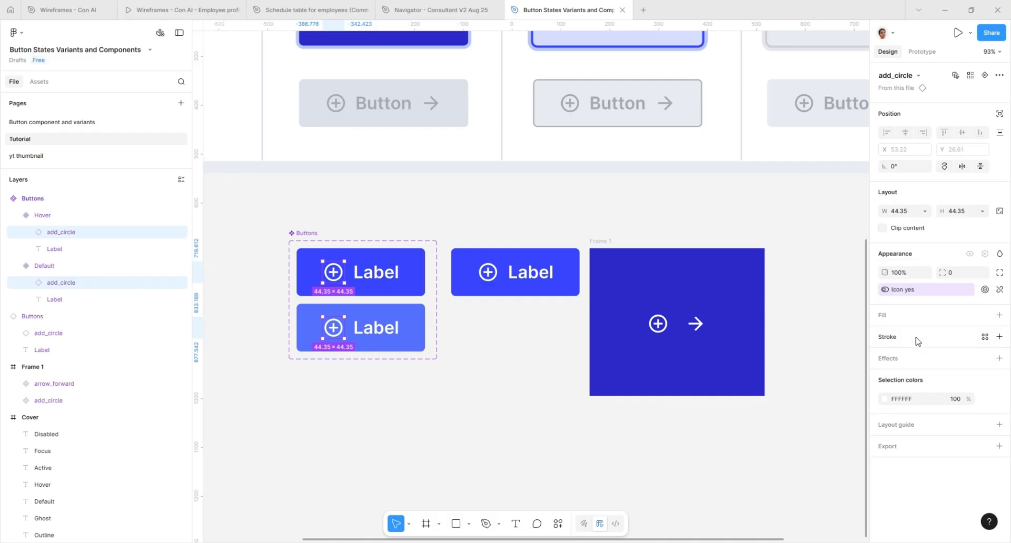
Step: Test the Icon yes property on the button instance by switching it off and back on
left_click(501, 292)
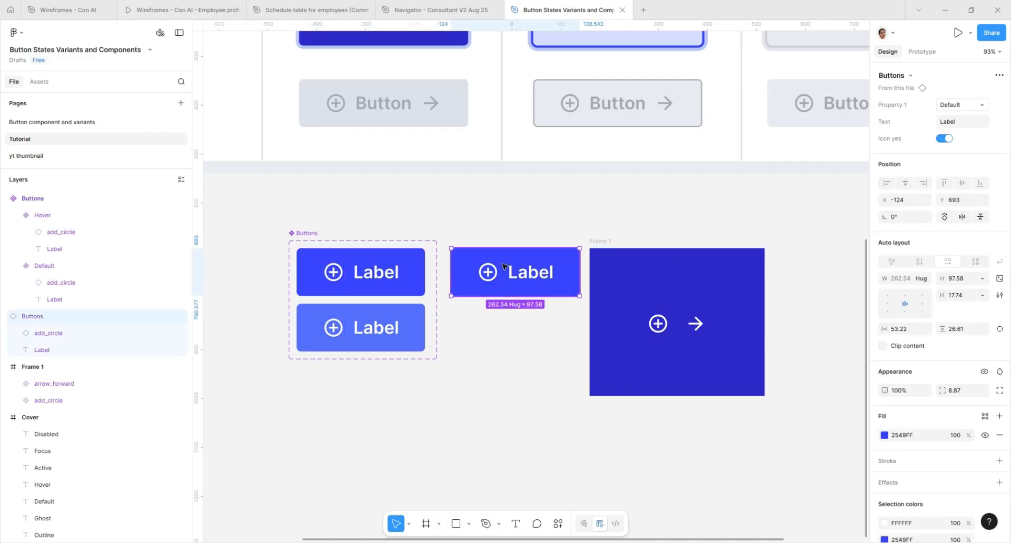
left_click(944, 139)
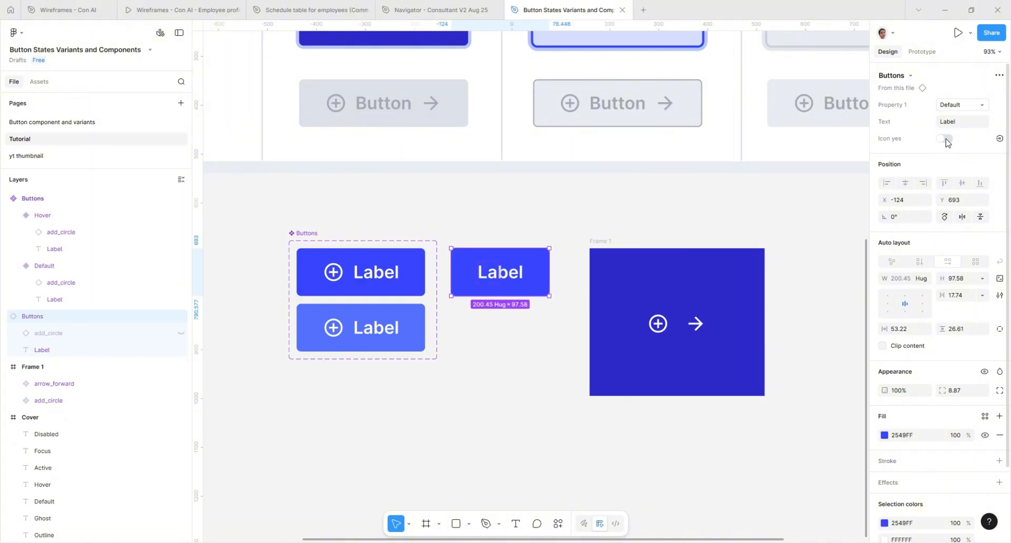
left_click(945, 139)
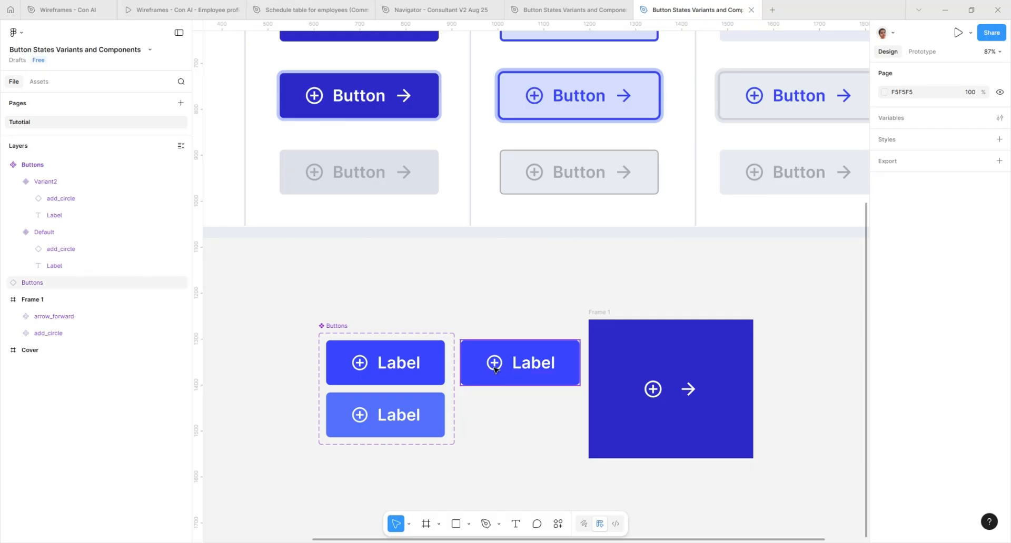
Step: Create an instance swap property named Icon on the Buttons component set with add_circle as its value
left_click(352, 332)
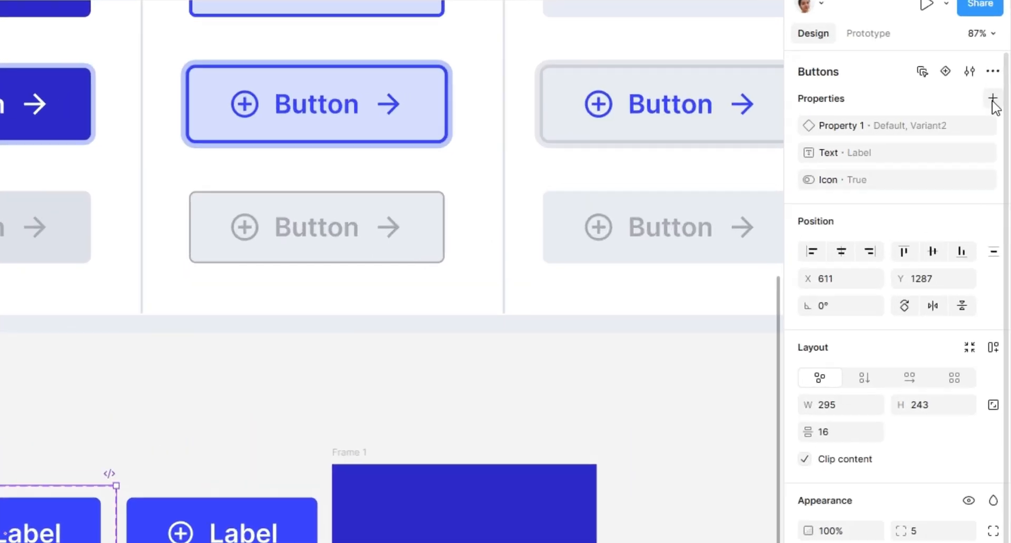
left_click(998, 92)
left_click(937, 249)
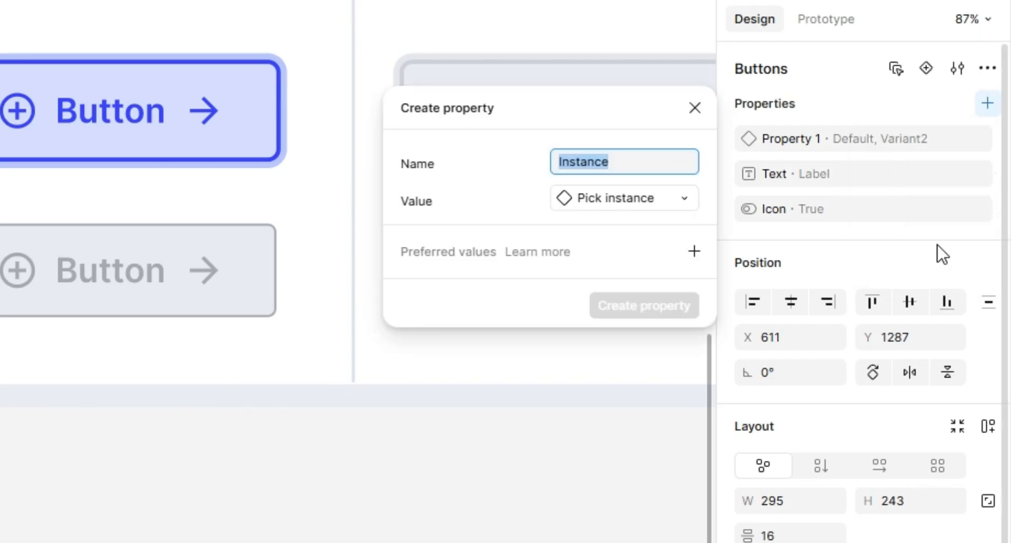
type("Icon")
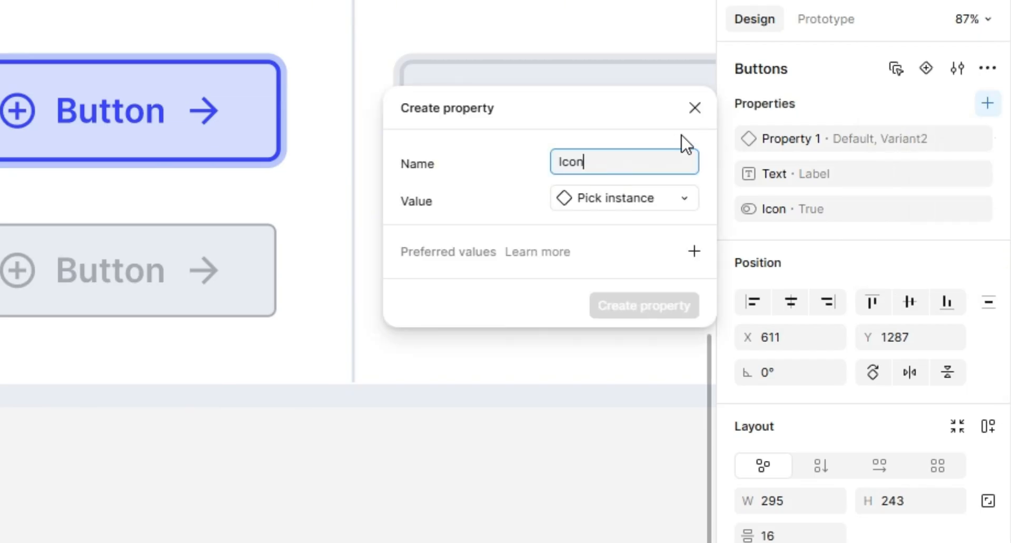
left_click(662, 202)
left_click(563, 531)
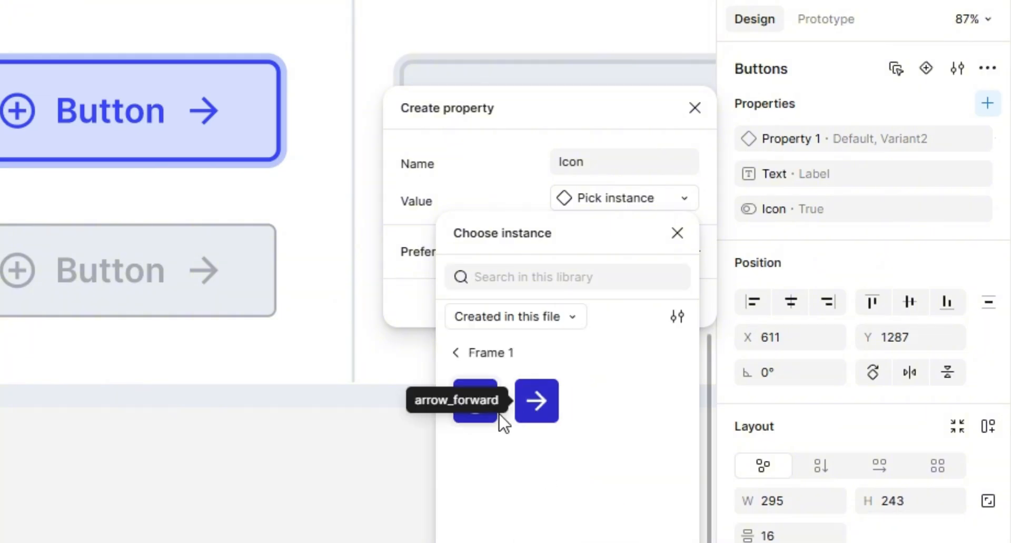
left_click(478, 418)
left_click(611, 313)
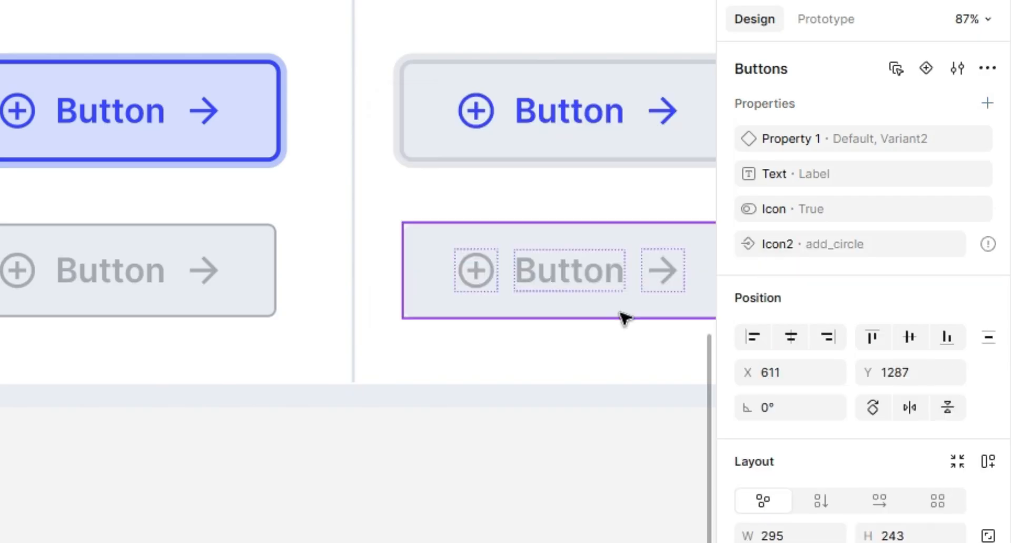
Step: Apply the Icon2 instance swap property to the add_circle icons in both the Default and Variant2 buttons
mouse_move(986, 242)
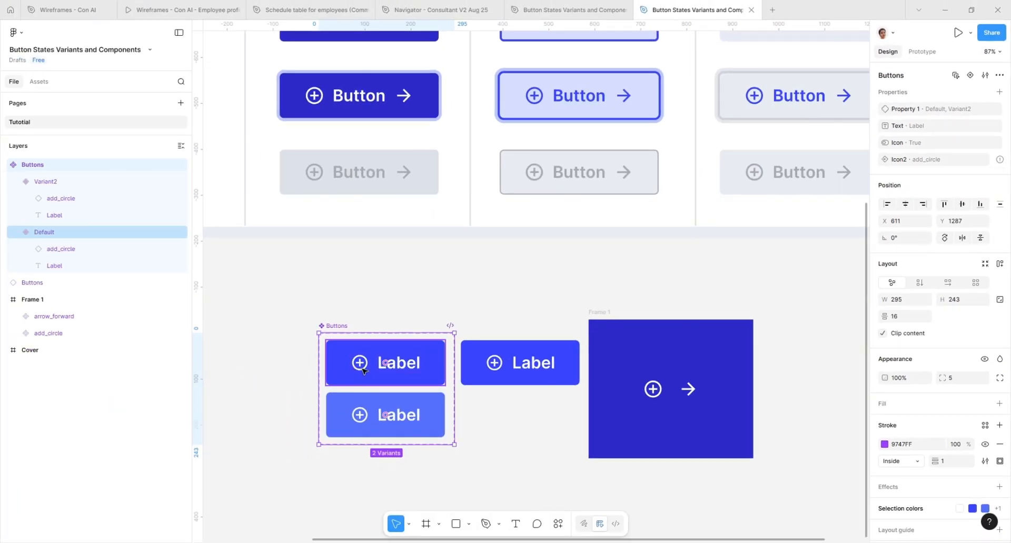
left_click(363, 371)
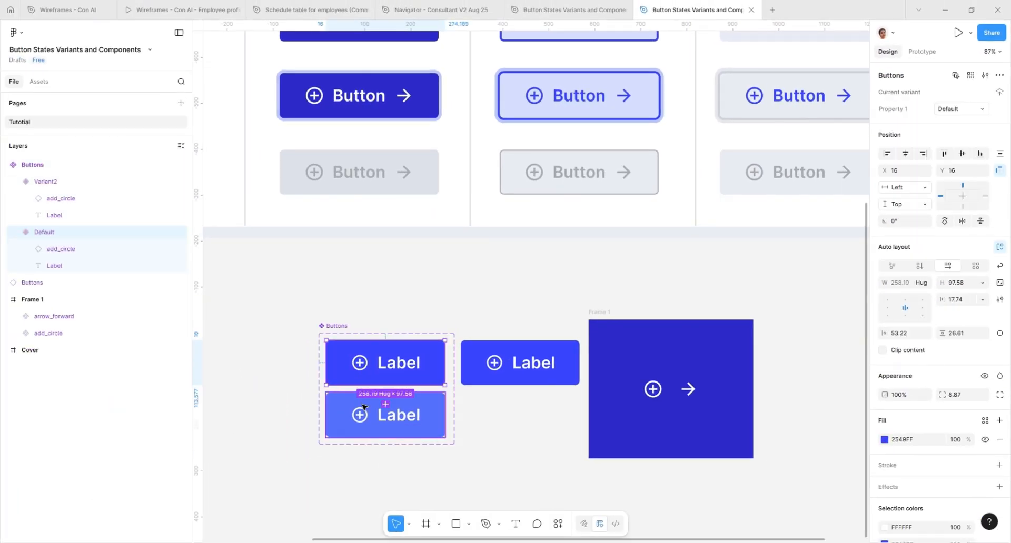
left_click(72, 200)
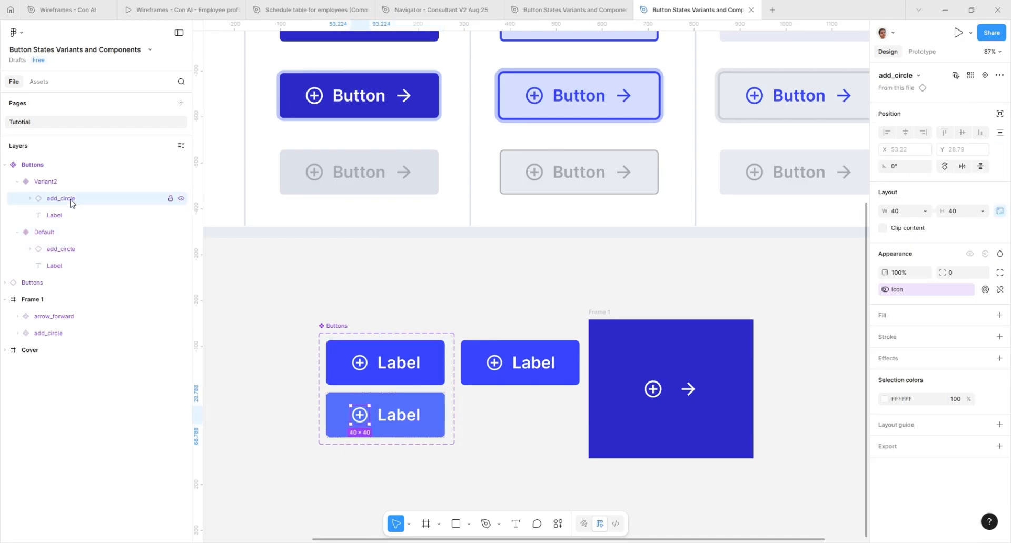
left_click(54, 252, "shift")
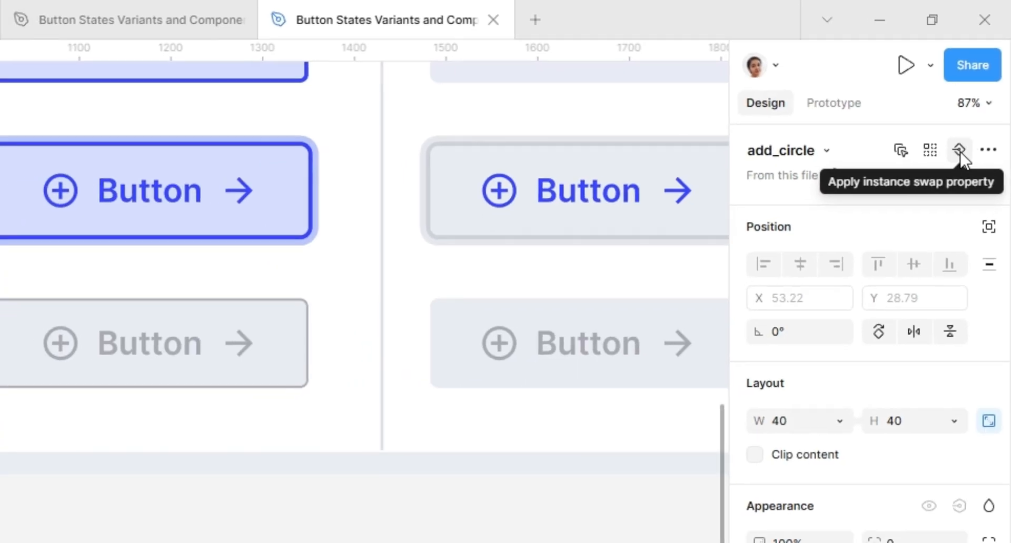
left_click(958, 150)
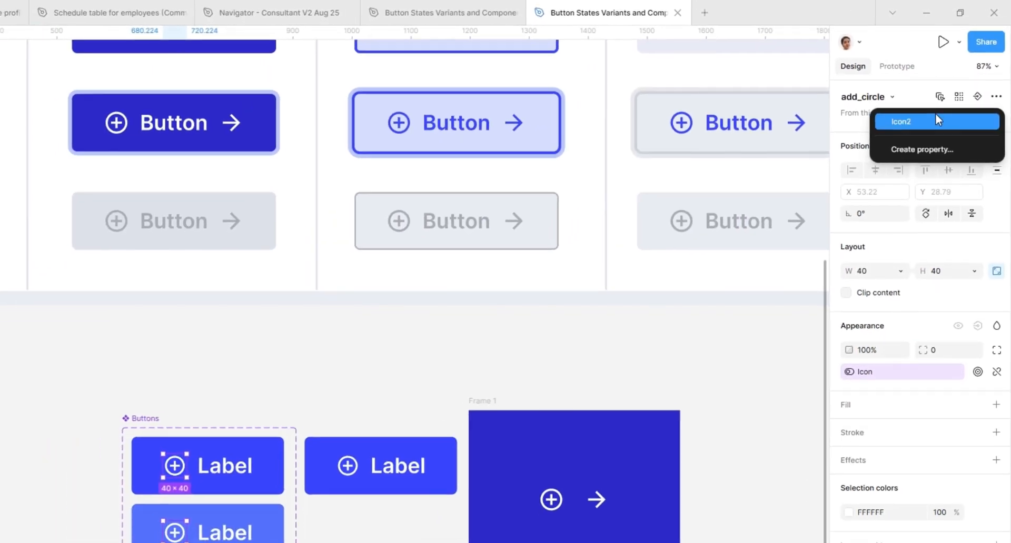
left_click(938, 135)
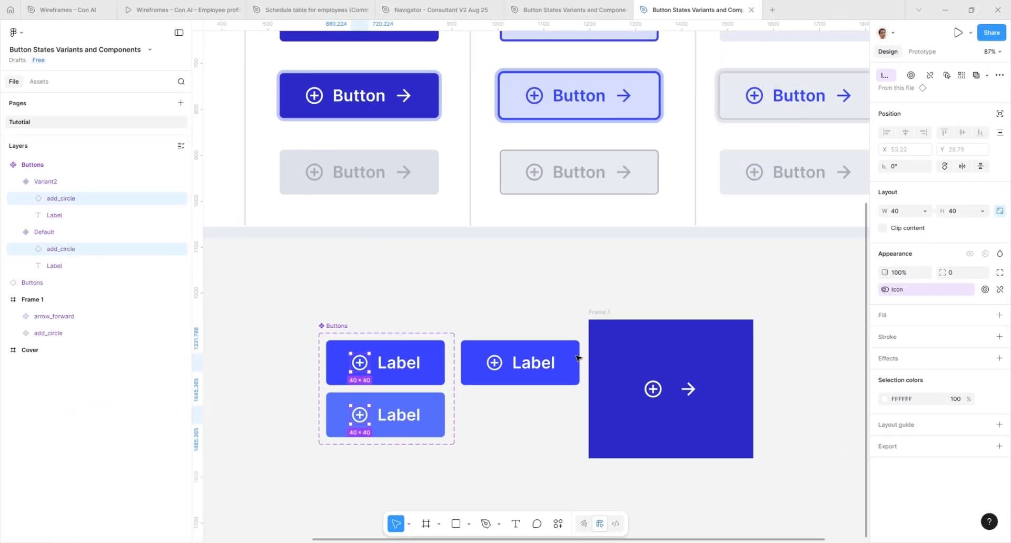
Step: Swap the icon of the separate button instance to arrow_forward through its Icon2 property
left_click(578, 358)
left_click(964, 156)
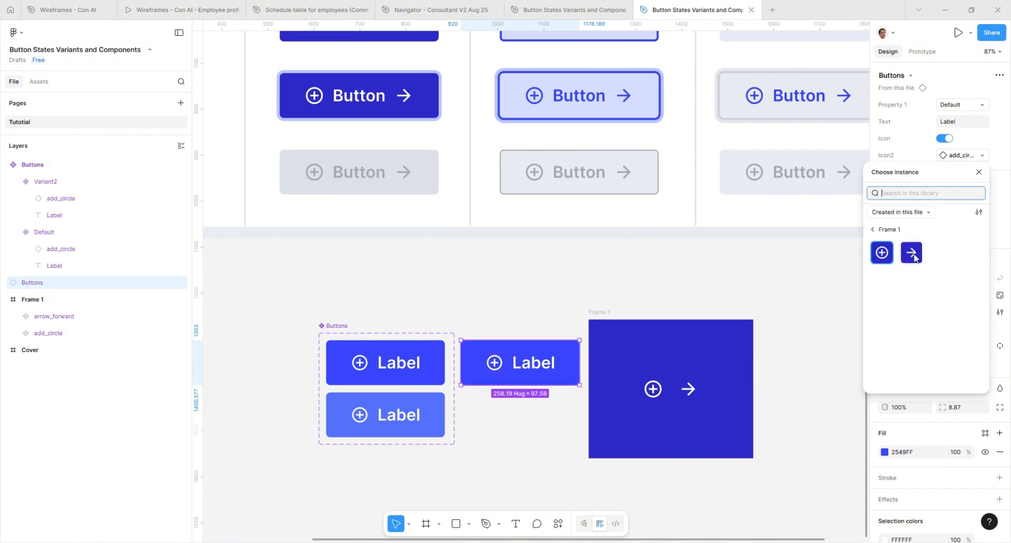
left_click(912, 254)
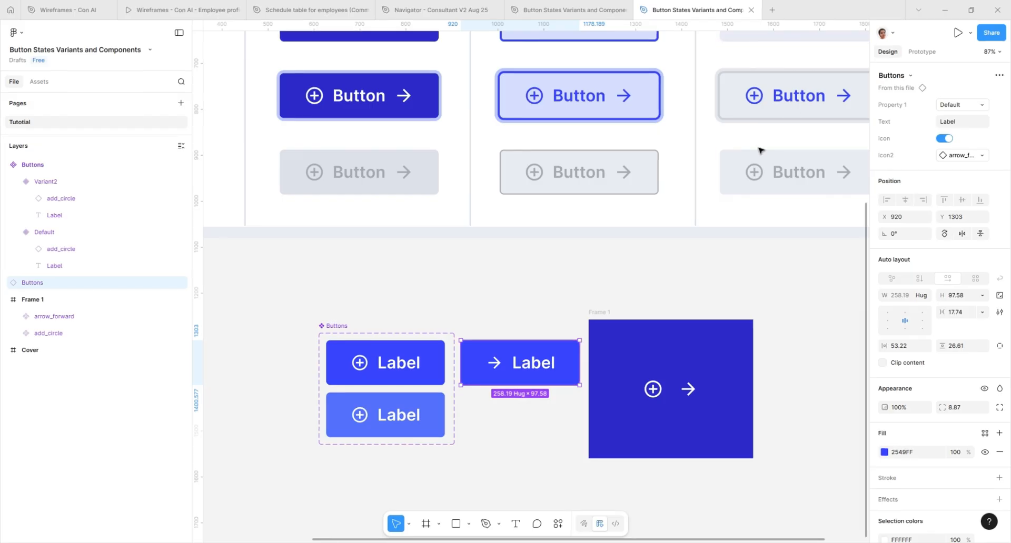
scroll(717, 169, "down", 5)
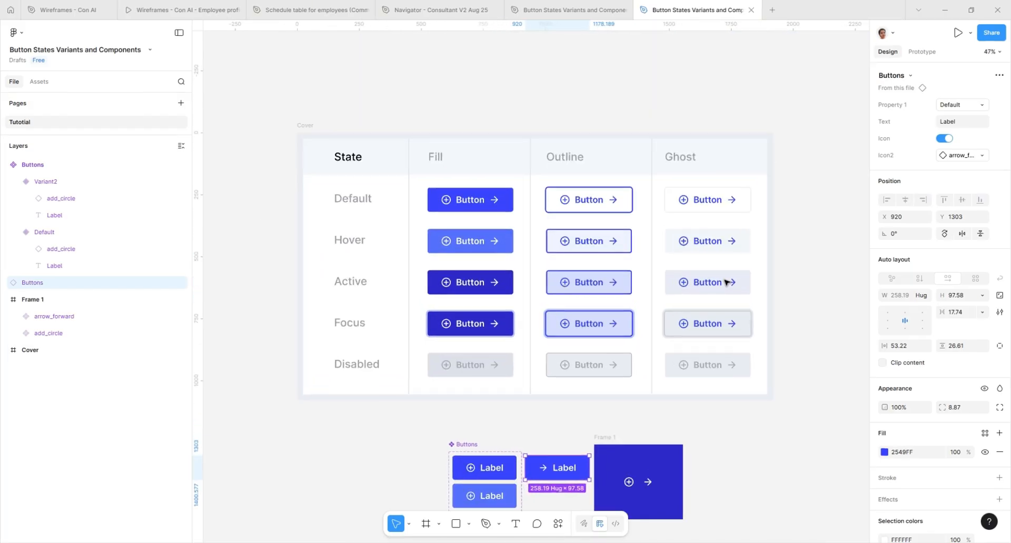